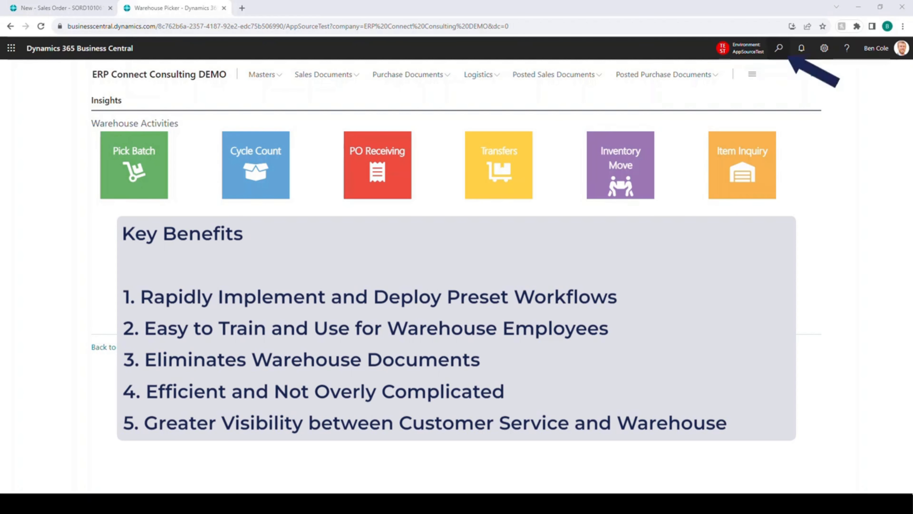
Search for "DCC" and open the Distribution Control Center Setup (DCC) page.
{"action": "left_click", "coordinate": [779, 48]}
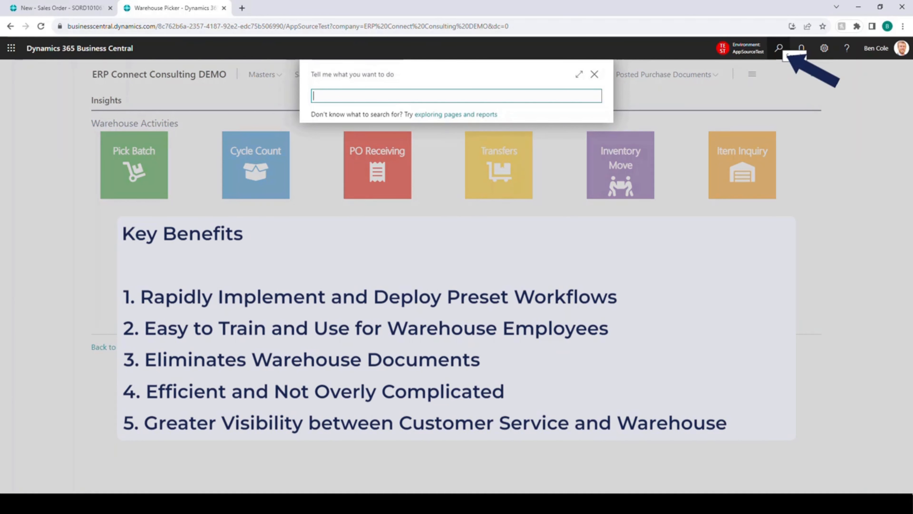
{"action": "type", "text": "DCC"}
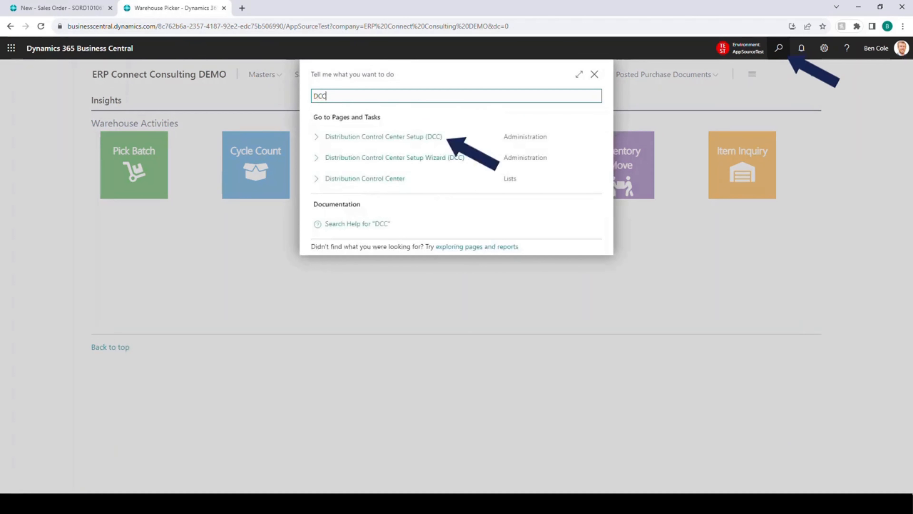
{"action": "key", "text": "Down"}
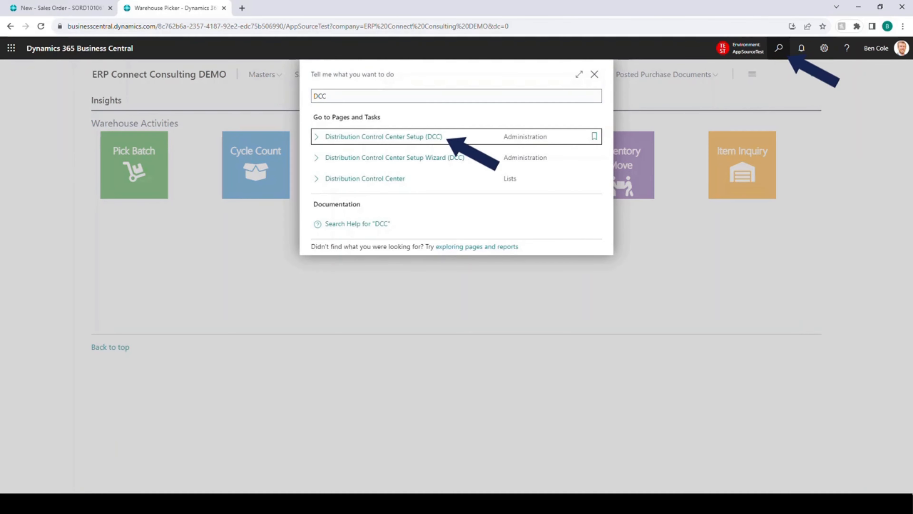
{"action": "key", "text": "Return"}
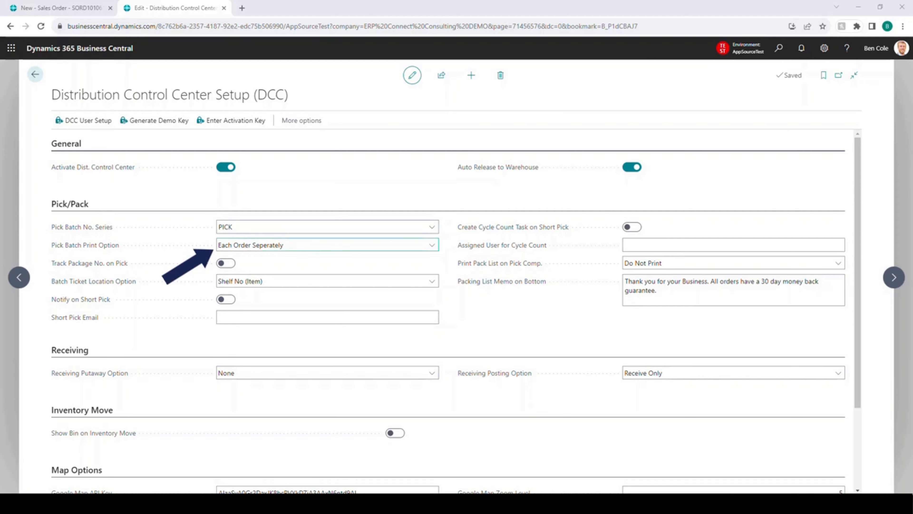
Review the choices for Pick Batch Print Option and Batch Ticket Location Option, keeping Each Order Seperately and Shelf No (Item).
{"action": "left_click", "coordinate": [432, 245]}
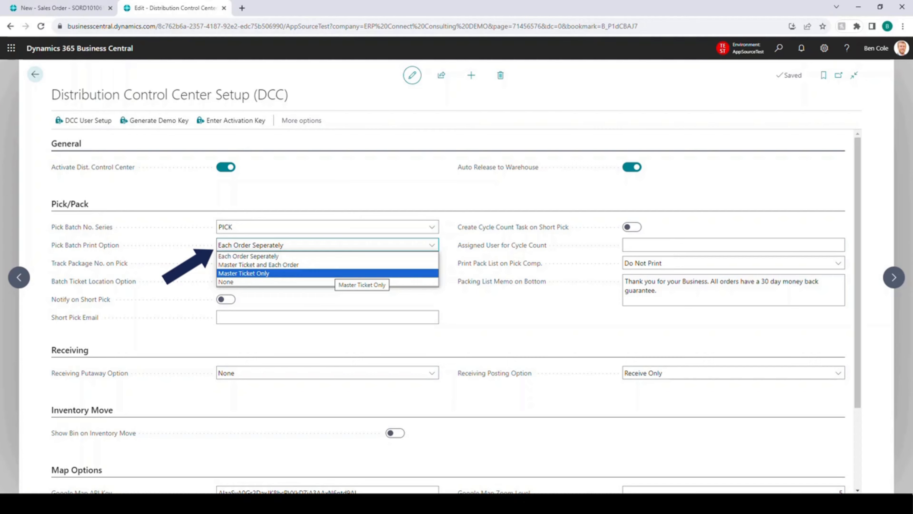
{"action": "left_click", "coordinate": [333, 256]}
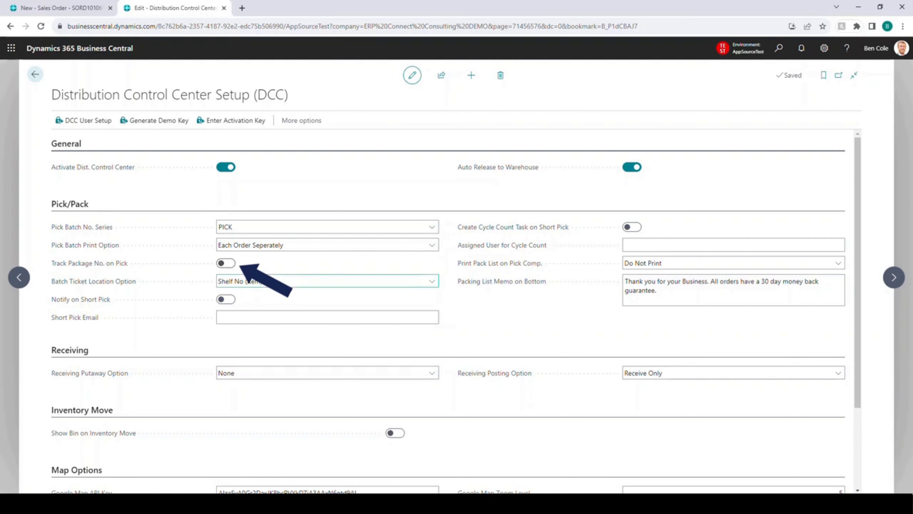
{"action": "left_click", "coordinate": [327, 281]}
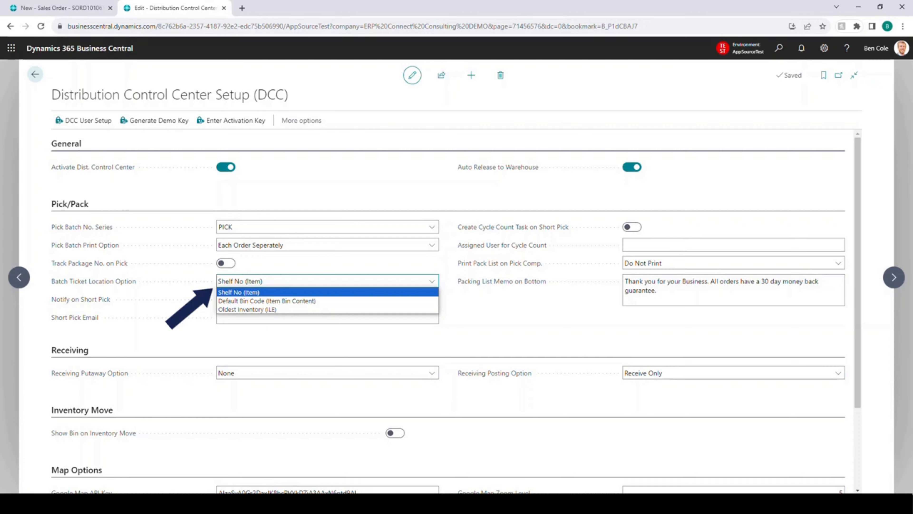
{"action": "key", "text": "Escape"}
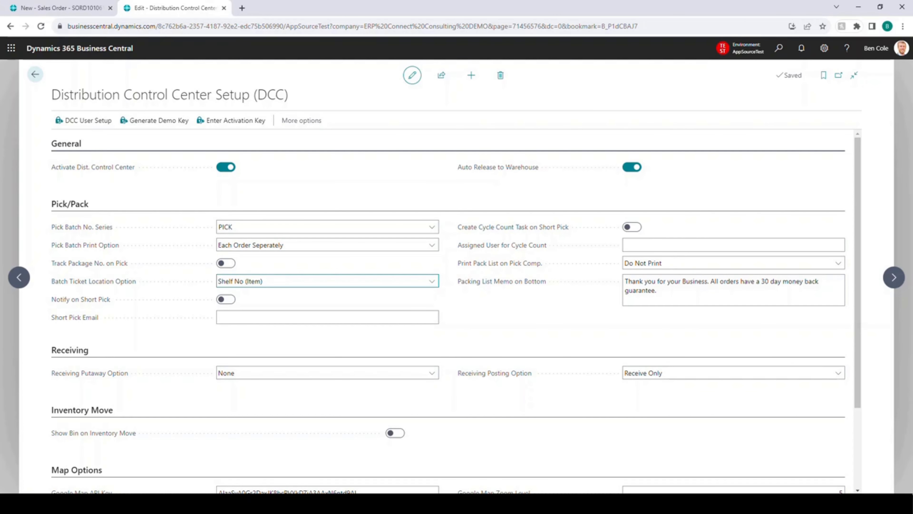
Review the Receiving Putaway Option and Receiving Posting Option choices without changing the receiving setup.
{"action": "scroll", "coordinate": [448, 310], "scroll_direction": "down", "scroll_amount": 3}
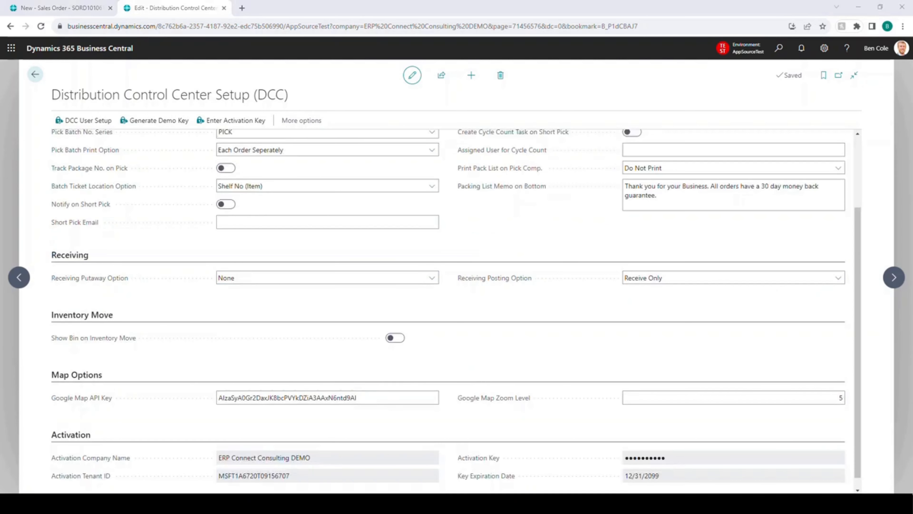
{"action": "mouse_move", "coordinate": [89, 278]}
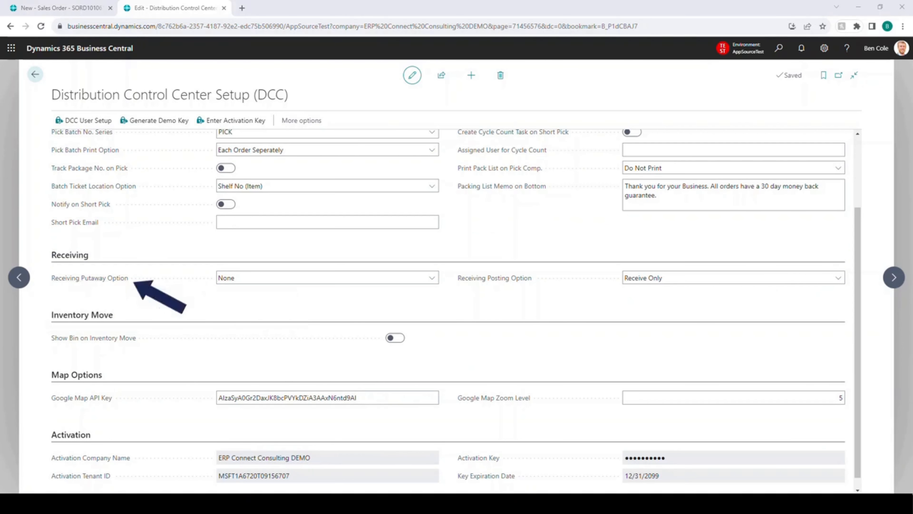
{"action": "left_click", "coordinate": [432, 278]}
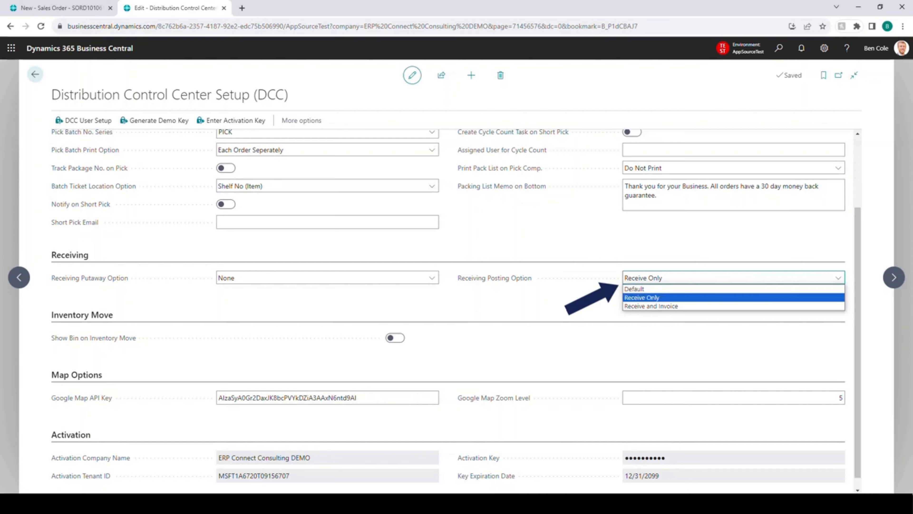
{"action": "key", "text": "Escape"}
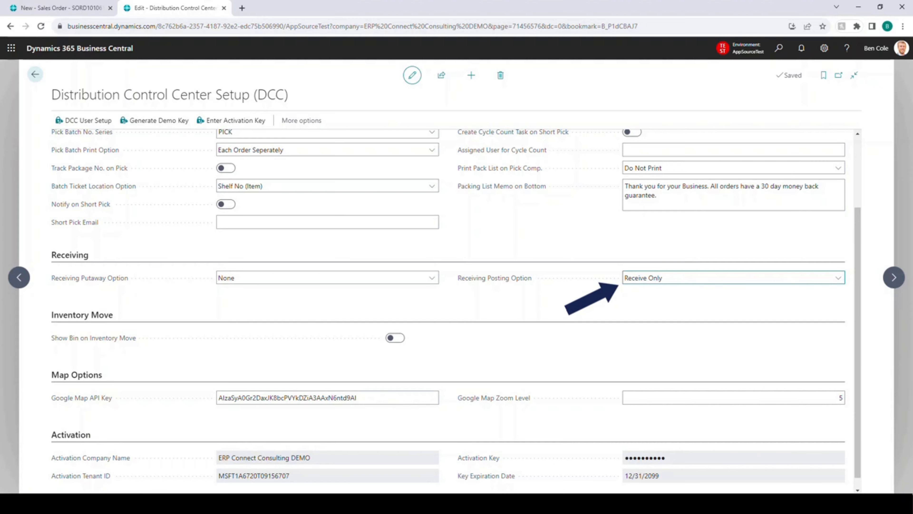
{"action": "left_click", "coordinate": [734, 278]}
{"action": "left_click", "coordinate": [716, 245]}
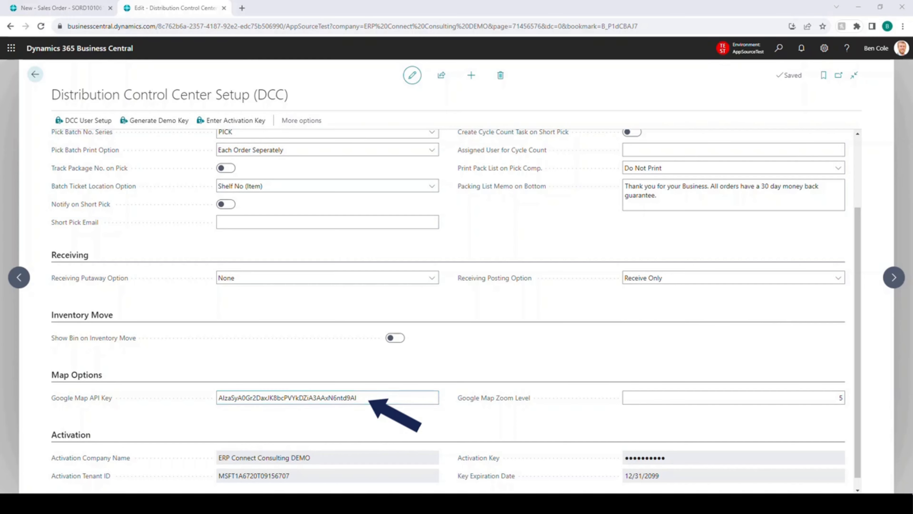
Check the picker and cycle count assignments in DCC User Setup, close it, and look over the activation settings.
{"action": "scroll", "coordinate": [457, 310], "scroll_direction": "up", "scroll_amount": 3}
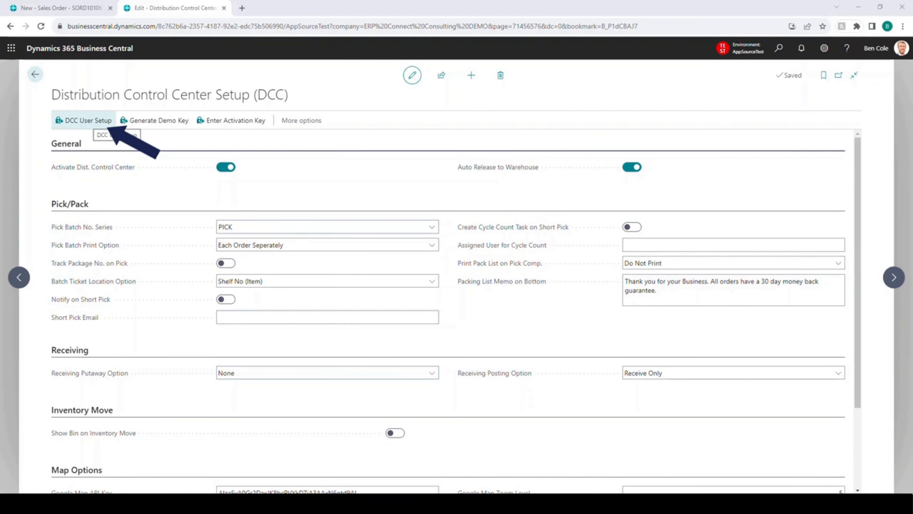
{"action": "left_click", "coordinate": [88, 120]}
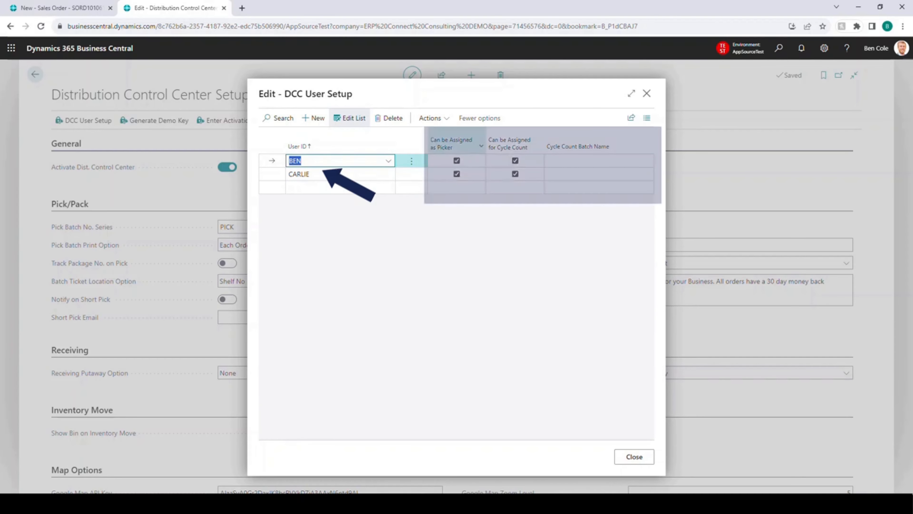
{"action": "mouse_move", "coordinate": [457, 143]}
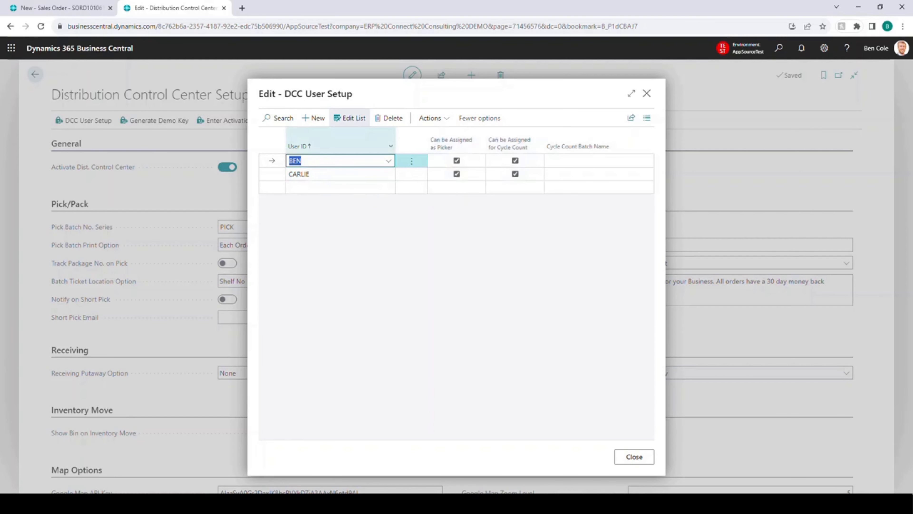
{"action": "left_click", "coordinate": [635, 456]}
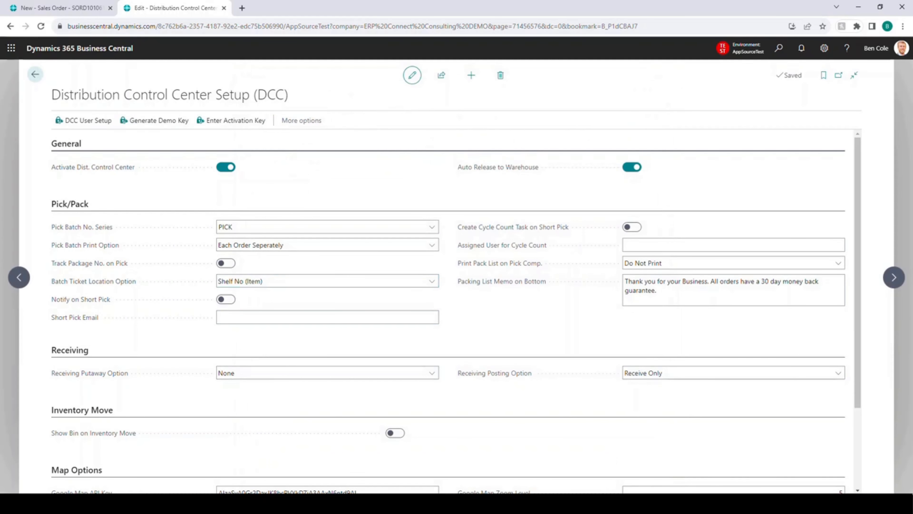
{"action": "scroll", "coordinate": [457, 307], "scroll_direction": "down", "scroll_amount": 3}
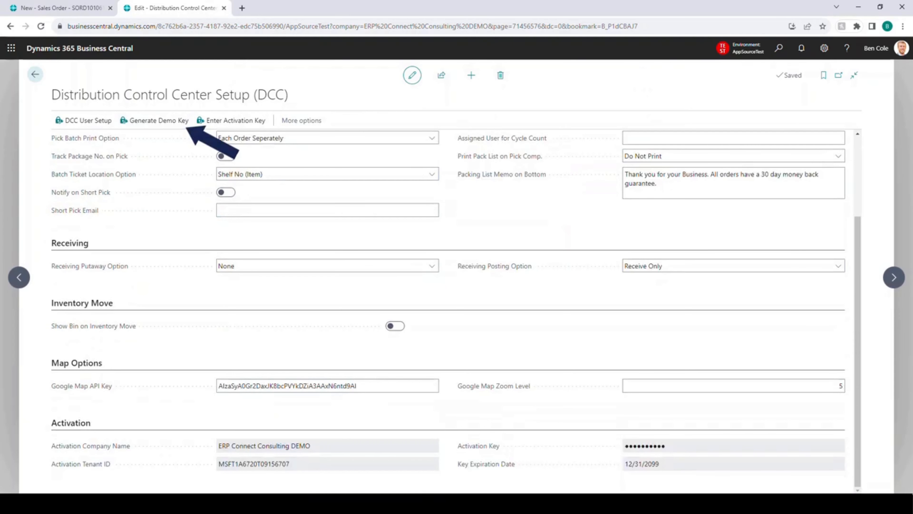
{"action": "scroll", "coordinate": [457, 311], "scroll_direction": "up", "scroll_amount": 3}
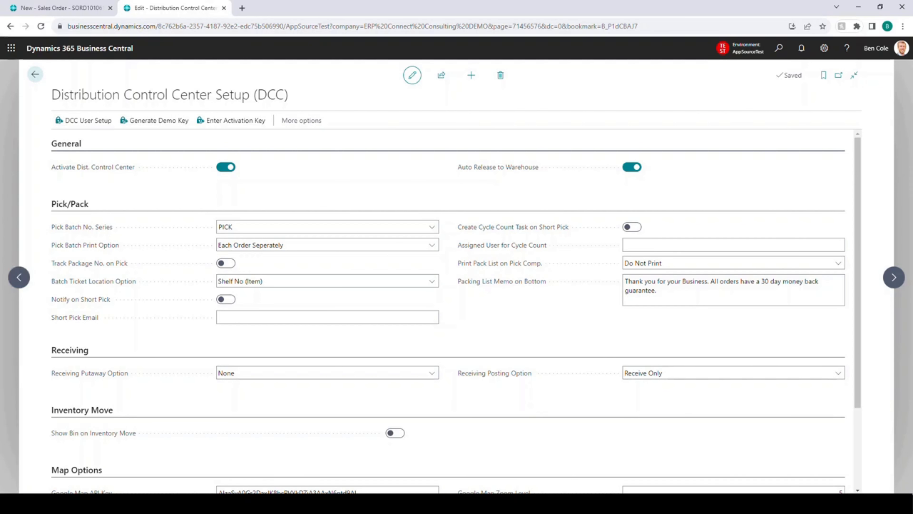
Search for "sales order", open the Sales Orders list and create a new sales order.
{"action": "left_click", "coordinate": [779, 47]}
{"action": "type", "text": "sales o"}
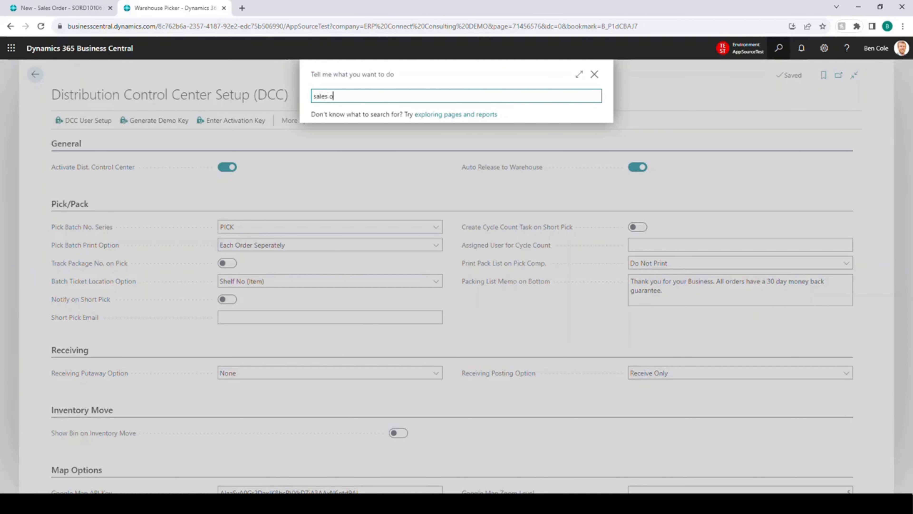
{"action": "type", "text": "rder"}
{"action": "key", "text": "Return"}
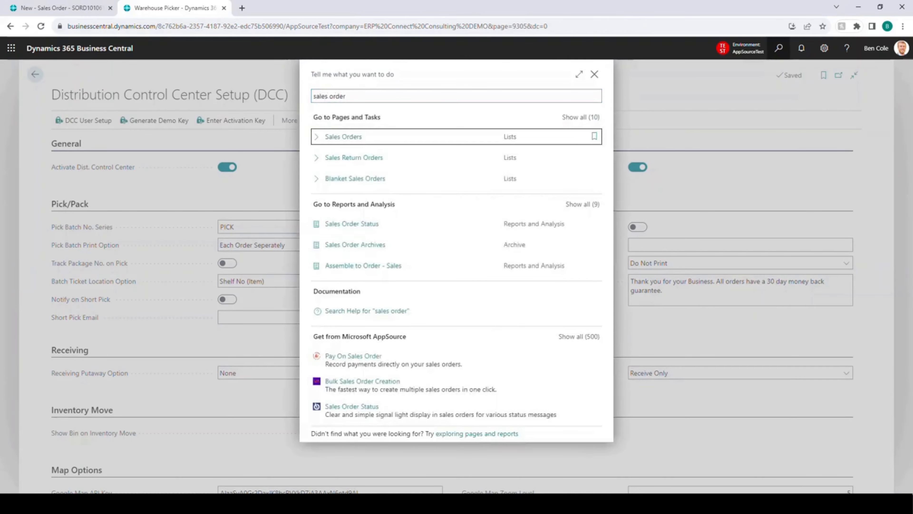
{"action": "left_click", "coordinate": [183, 122]}
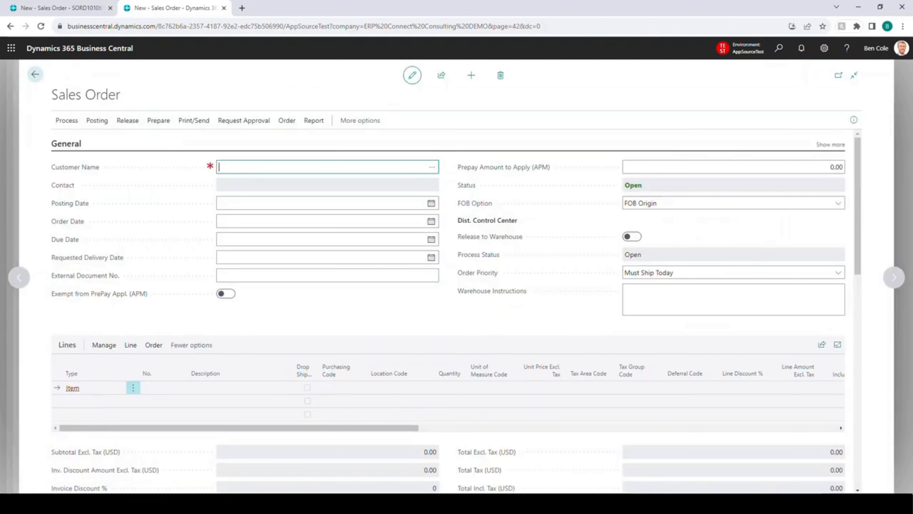
Set the order's customer to Snow and Ice Removers LLP, dismiss the customer note, and enter TEST 1234 as External Document No.
{"action": "type", "text": "snow and ice"}
{"action": "key", "text": "Tab"}
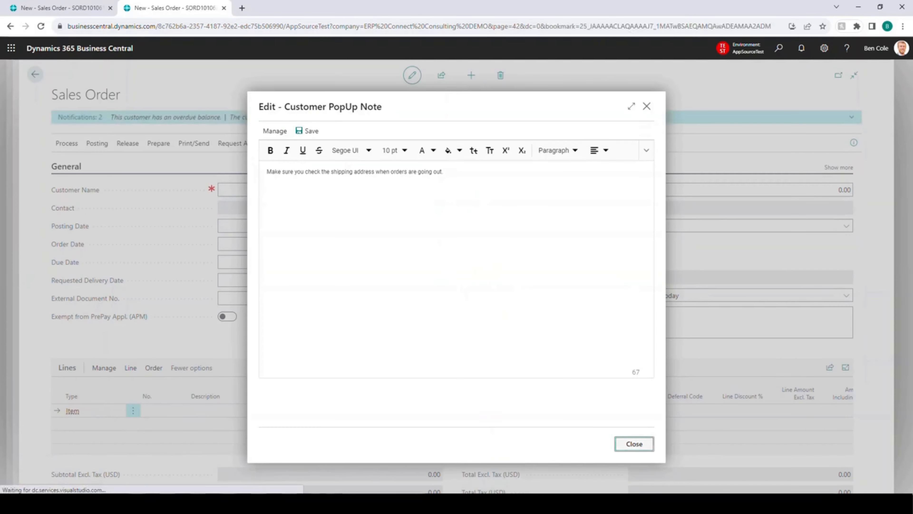
{"action": "left_click", "coordinate": [635, 444]}
{"action": "left_click", "coordinate": [327, 299]}
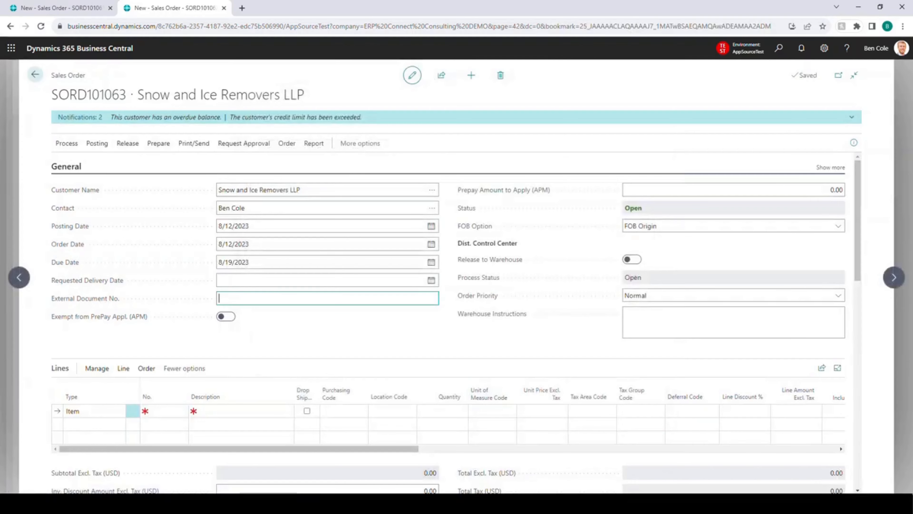
{"action": "type", "text": "TEST 1234"}
{"action": "key", "text": "Tab"}
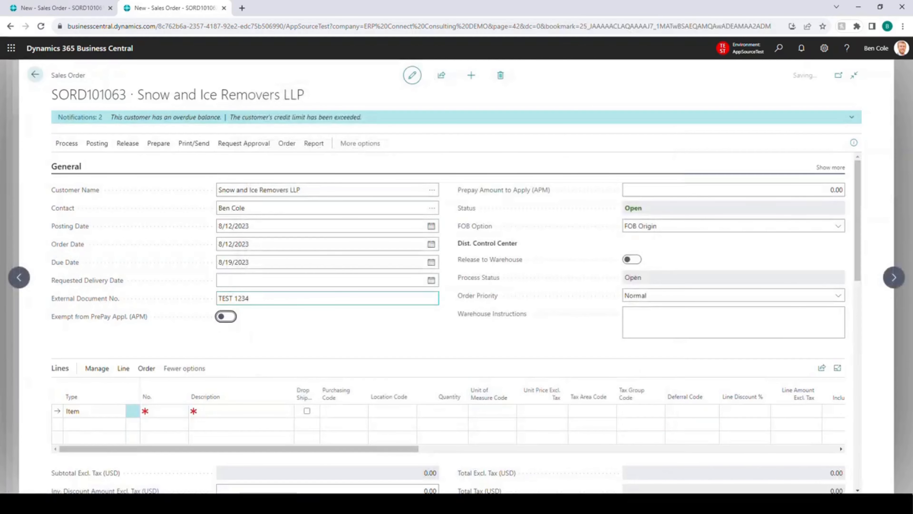
Fill the first order line with item 1017, location DALLAS and quantity 1, dismissing the item note.
{"action": "left_click", "coordinate": [168, 411]}
{"action": "type", "text": "10"}
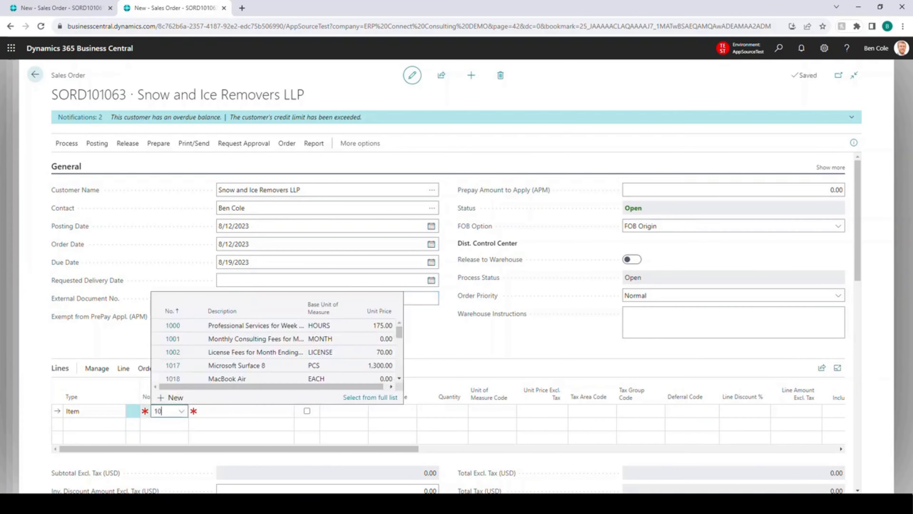
{"action": "type", "text": "17"}
{"action": "key", "text": "Tab"}
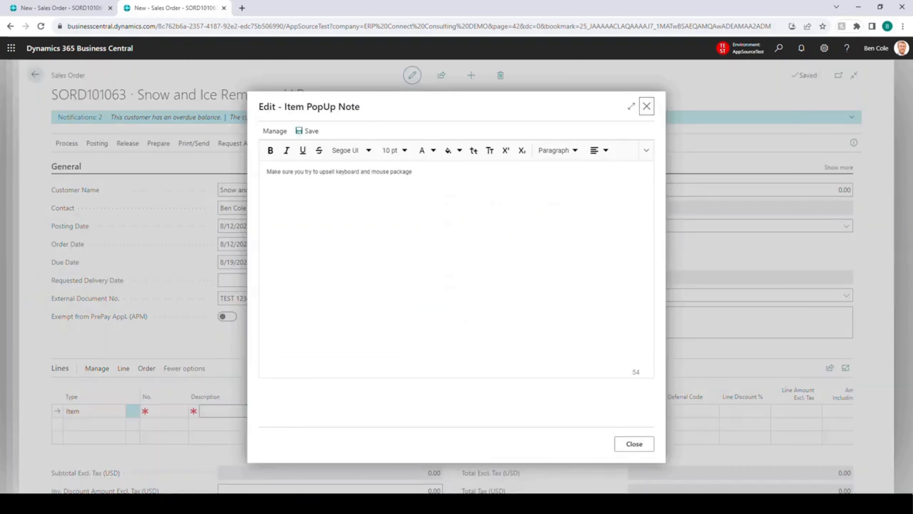
{"action": "key", "text": "Escape"}
{"action": "key", "text": "Tab"}
{"action": "key", "text": "Tab"}
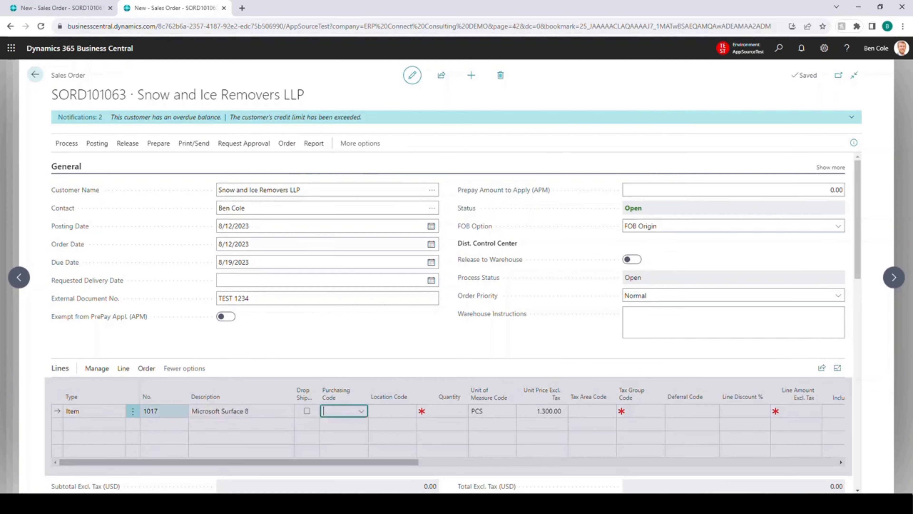
{"action": "key", "text": "Tab"}
{"action": "type", "text": "DALLAS"}
{"action": "key", "text": "Tab"}
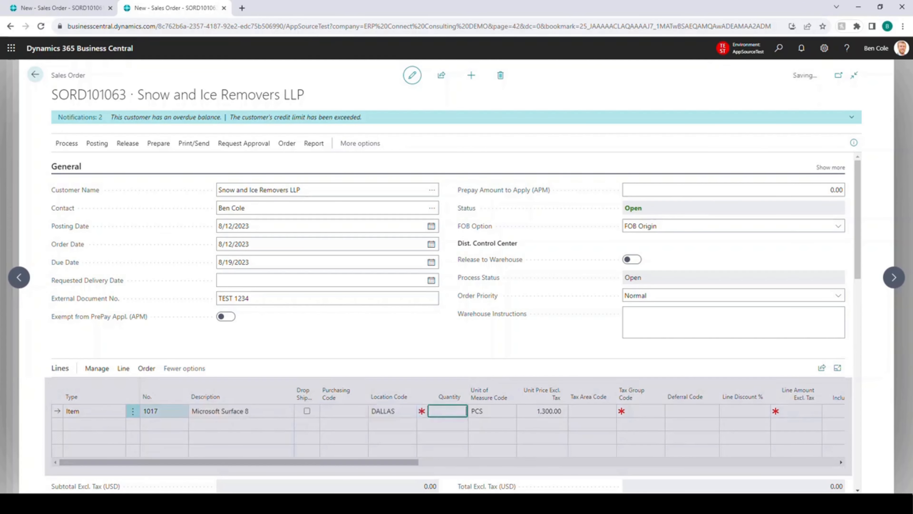
{"action": "type", "text": "1"}
{"action": "key", "text": "Return"}
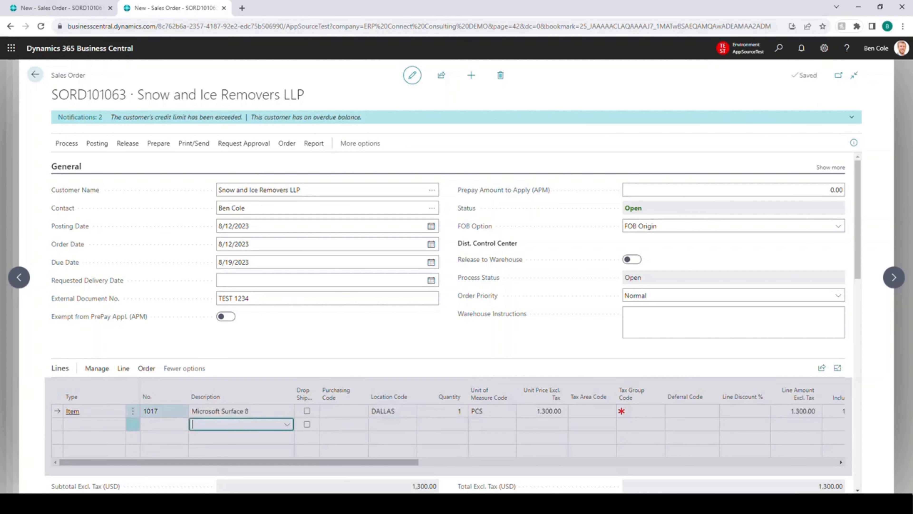
Add a second item line to the sales order with item 1021, location DALLAS and quantity 1.
{"action": "type", "text": "i"}
{"action": "key", "text": "Tab"}
{"action": "type", "text": "1021"}
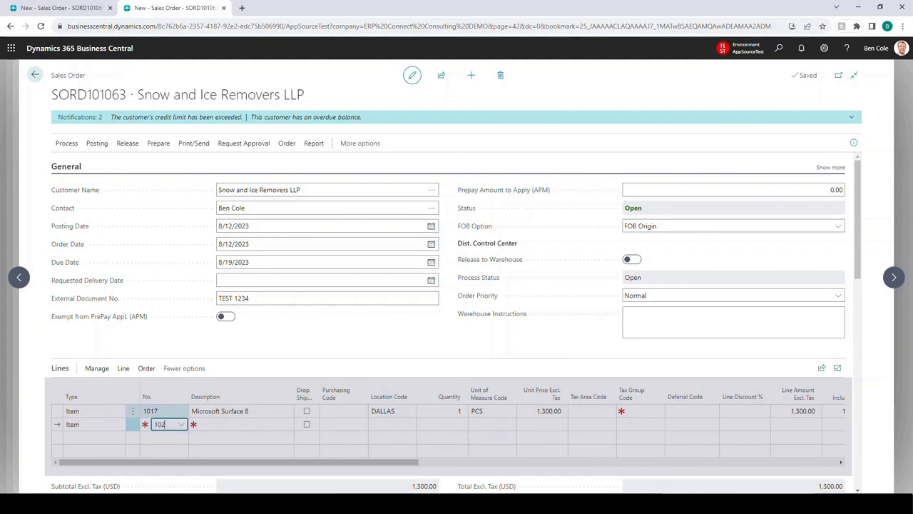
{"action": "key", "text": "Tab"}
{"action": "key", "text": "Tab"}
{"action": "key", "text": "Tab"}
{"action": "key", "text": "Tab"}
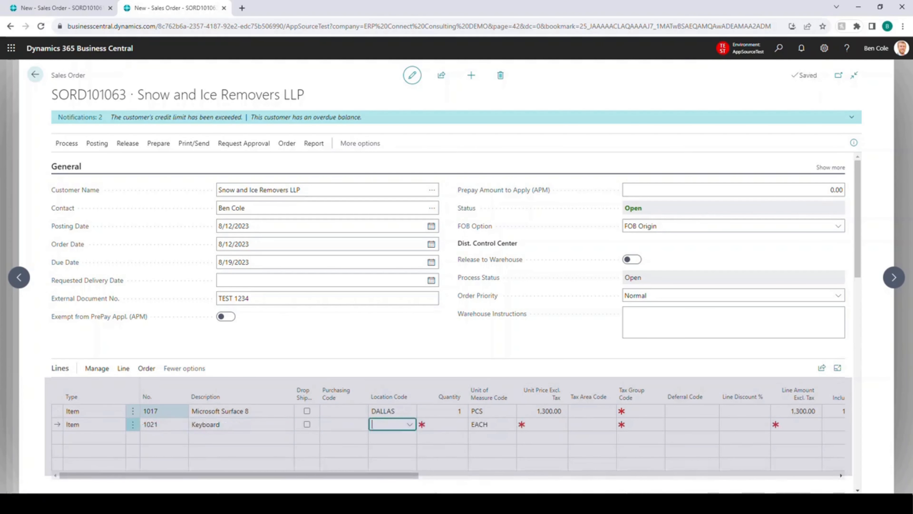
{"action": "type", "text": "DALLAS"}
{"action": "key", "text": "Tab"}
{"action": "type", "text": "1"}
{"action": "key", "text": "Tab"}
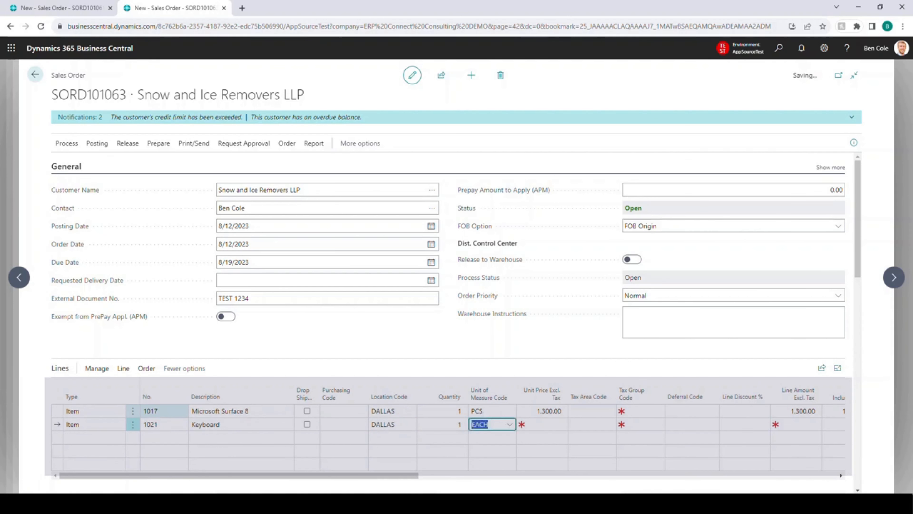
Set the Keyboard line's unit price to 50.
{"action": "key", "text": "Tab"}
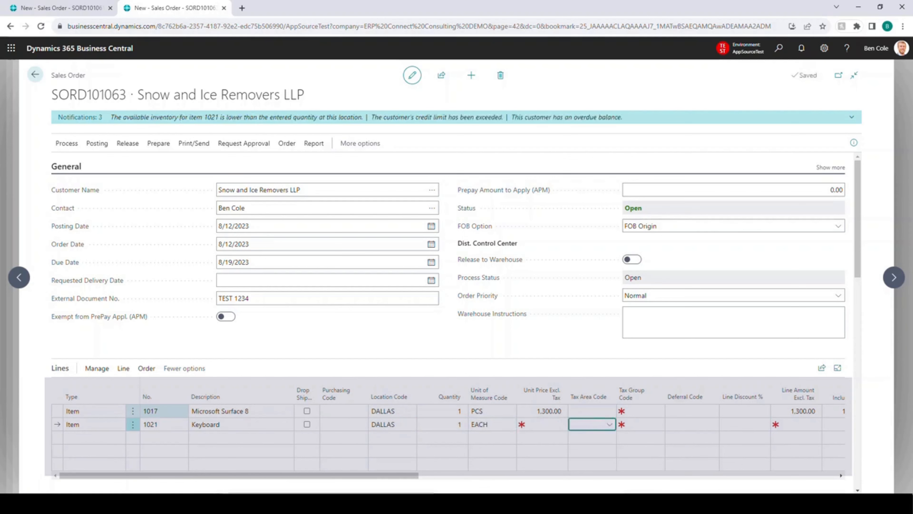
{"action": "key", "text": "shift+Tab"}
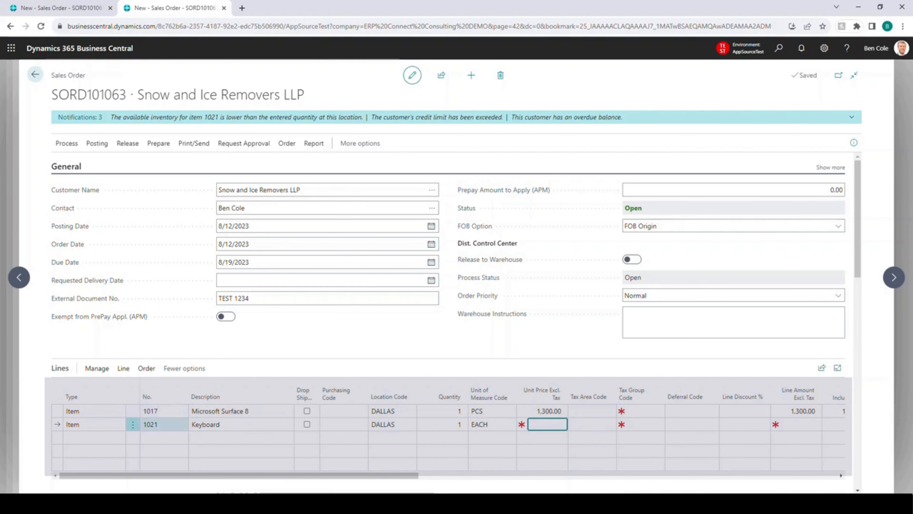
{"action": "type", "text": "50"}
{"action": "key", "text": "Tab"}
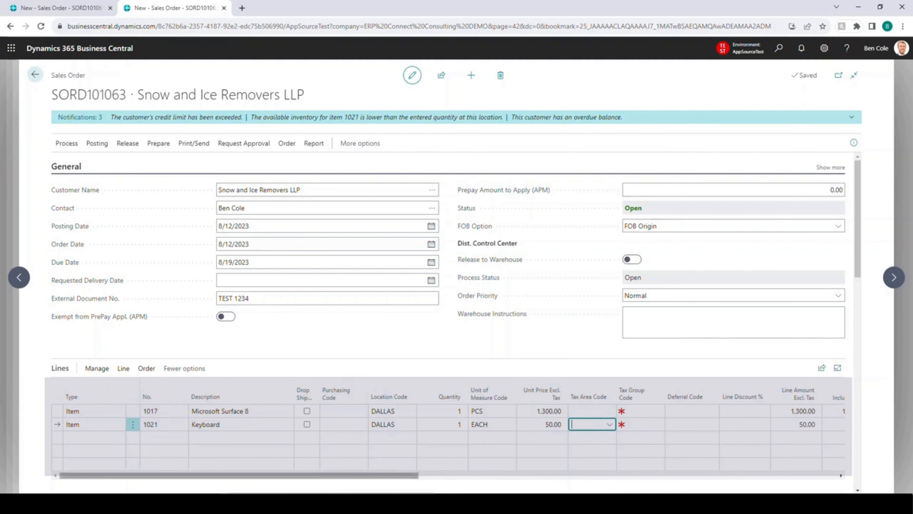
Release the sales order to the warehouse.
{"action": "mouse_move", "coordinate": [241, 476]}
{"action": "left_mouse_down"}
{"action": "mouse_move", "coordinate": [662, 476]}
{"action": "mouse_move", "coordinate": [241, 475]}
{"action": "left_mouse_up"}
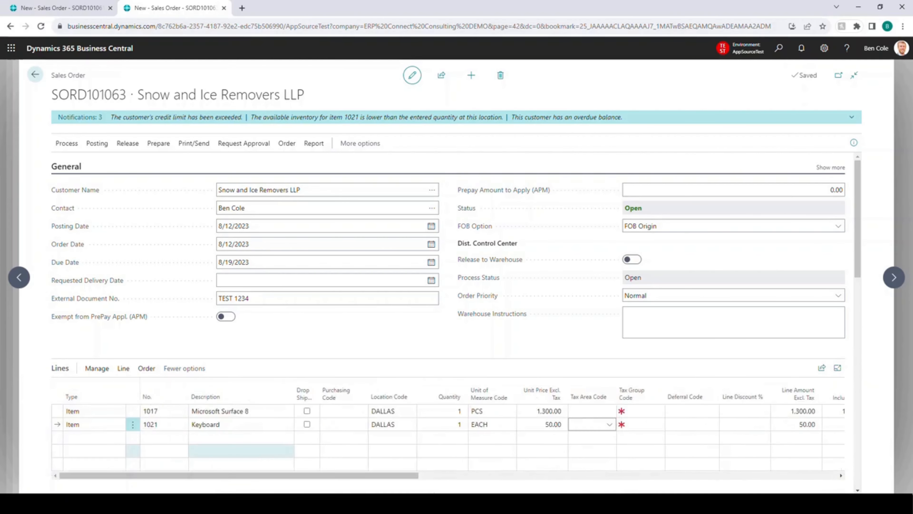
{"action": "left_click", "coordinate": [128, 143]}
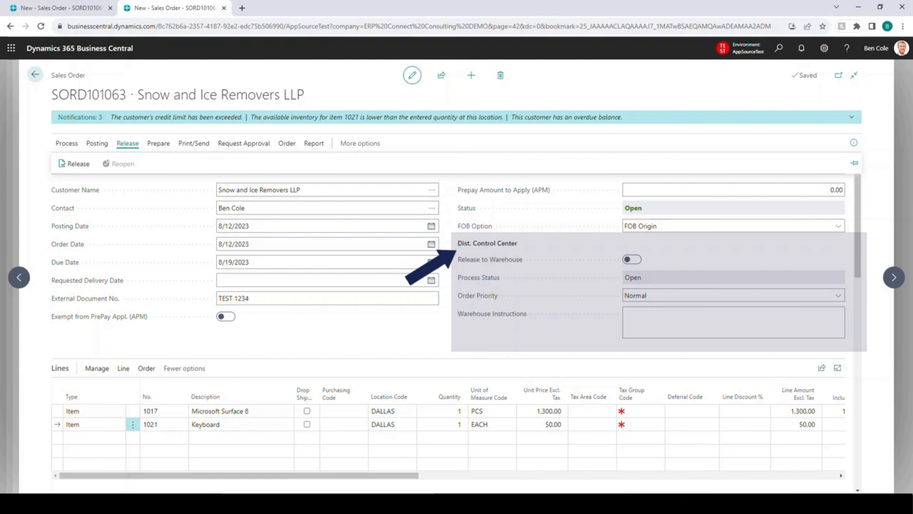
{"action": "left_click", "coordinate": [75, 163]}
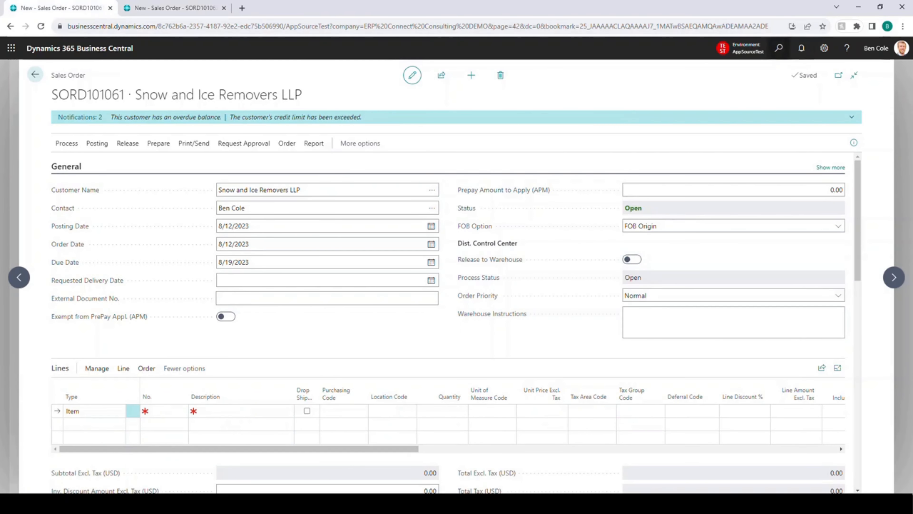
Leave the empty duplicate order in the other browser tab, search for "dcc" and open the Distribution Control Center list.
{"action": "left_click", "coordinate": [35, 75]}
{"action": "left_click", "coordinate": [35, 74]}
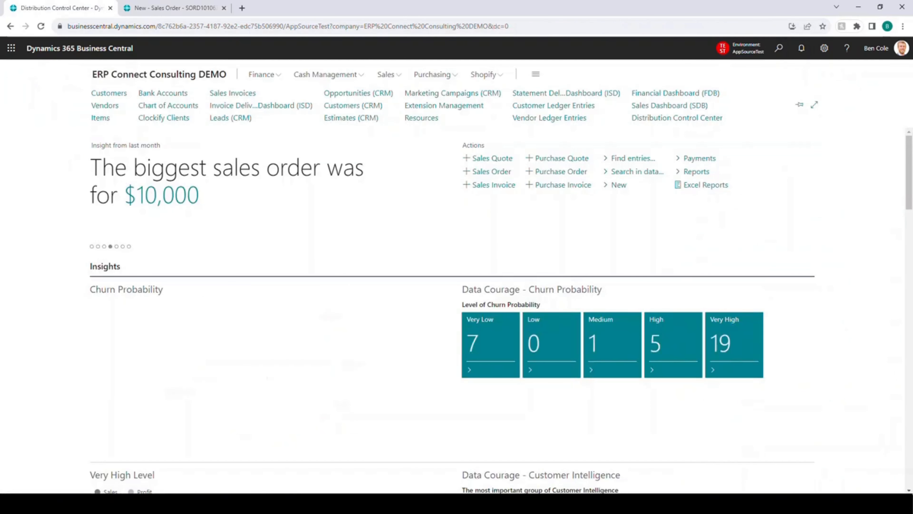
{"action": "key", "text": "alt+q"}
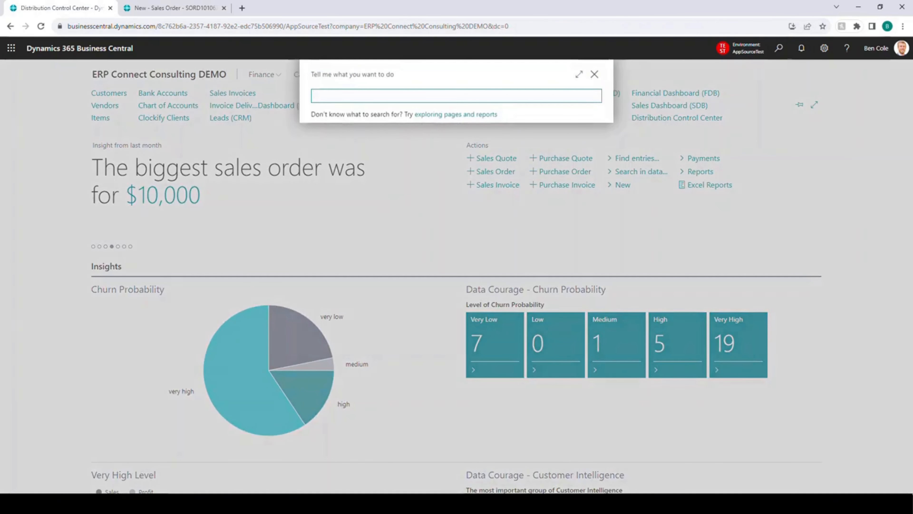
{"action": "type", "text": "dcc"}
{"action": "key", "text": "Down"}
{"action": "key", "text": "Down"}
{"action": "key", "text": "Down"}
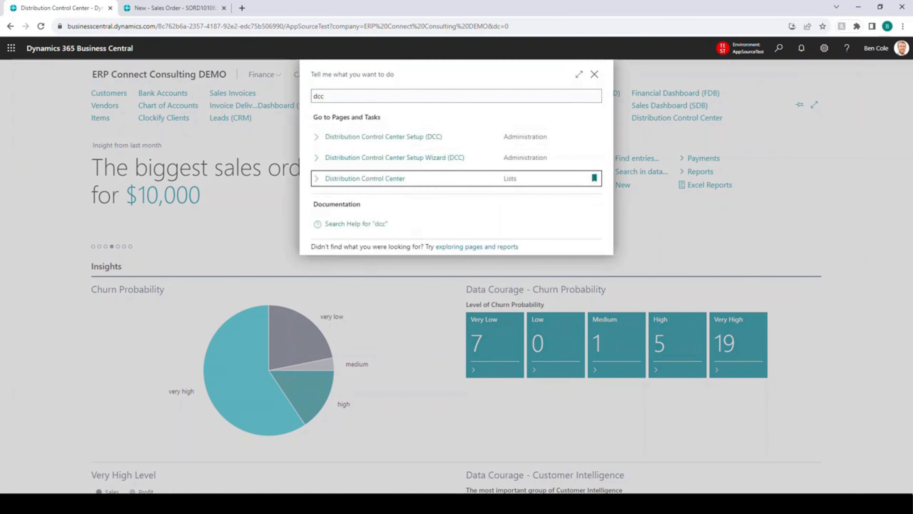
{"action": "key", "text": "Return"}
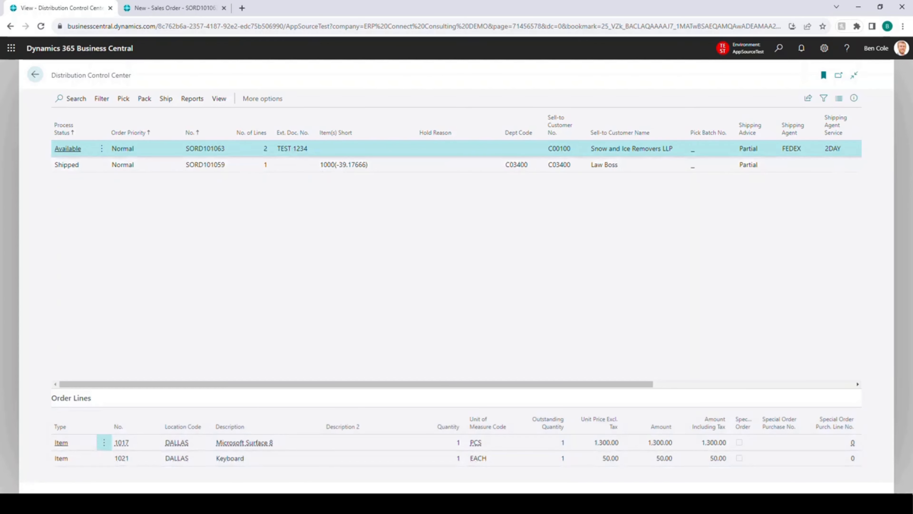
Reopen the released sales order and refresh the Distribution Control Center list.
{"action": "left_click", "coordinate": [175, 8]}
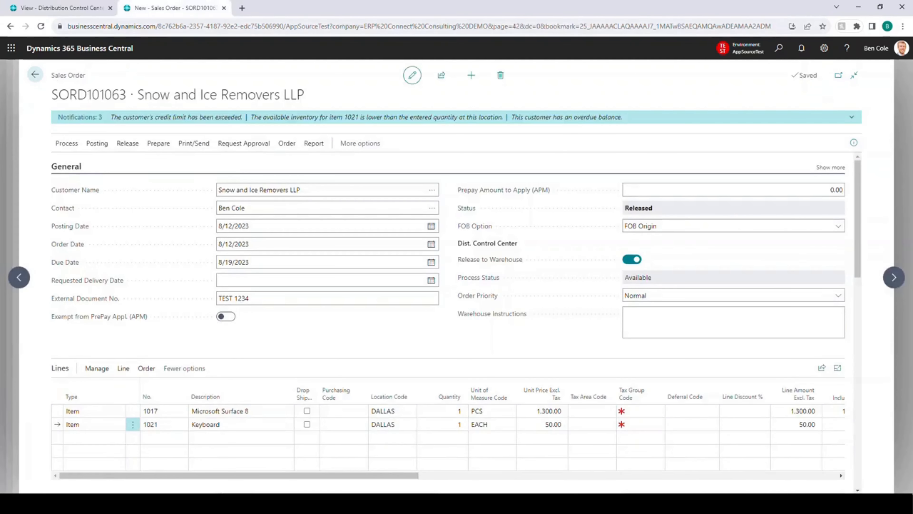
{"action": "left_click", "coordinate": [128, 144]}
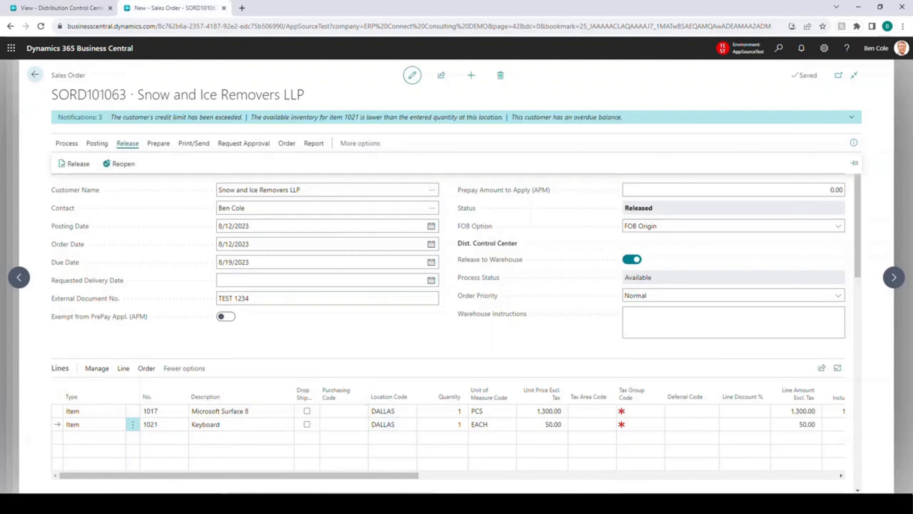
{"action": "left_click", "coordinate": [122, 164]}
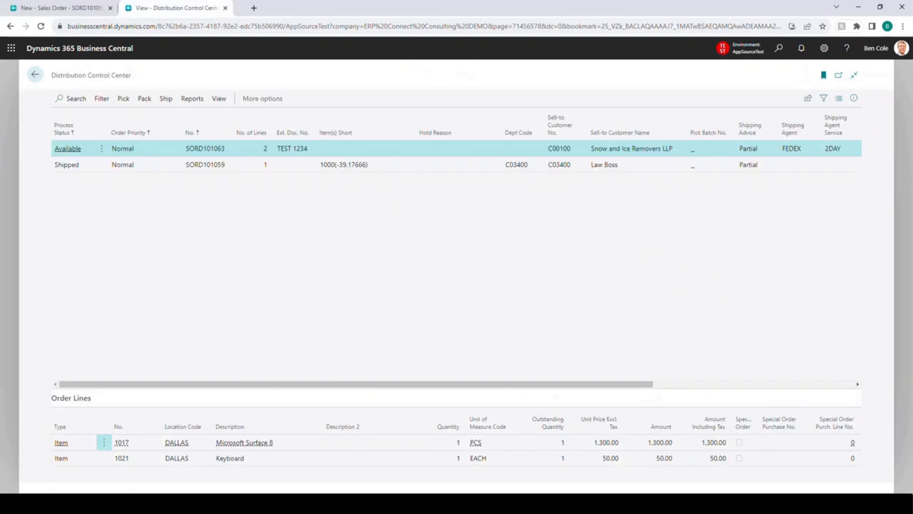
{"action": "key", "text": "F5"}
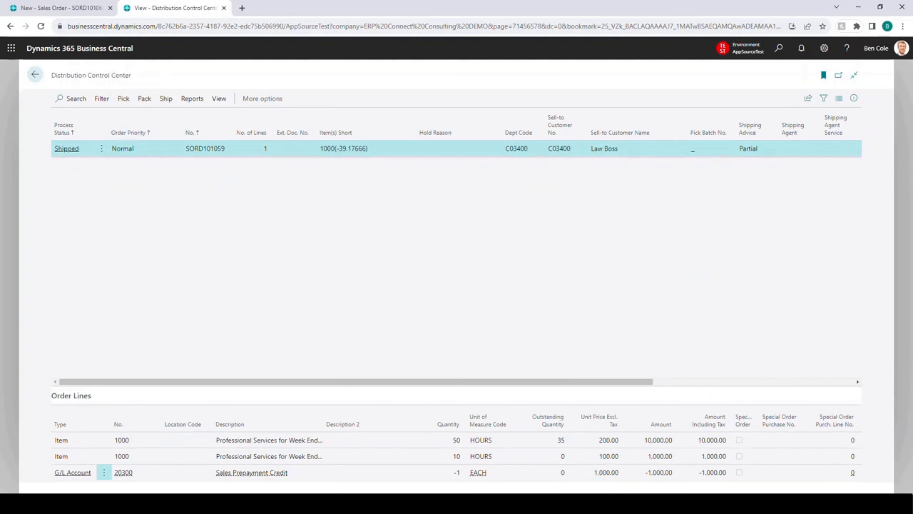
Change the location code of the Keyboard line in the sales order to TAMPA.
{"action": "left_click", "coordinate": [61, 8]}
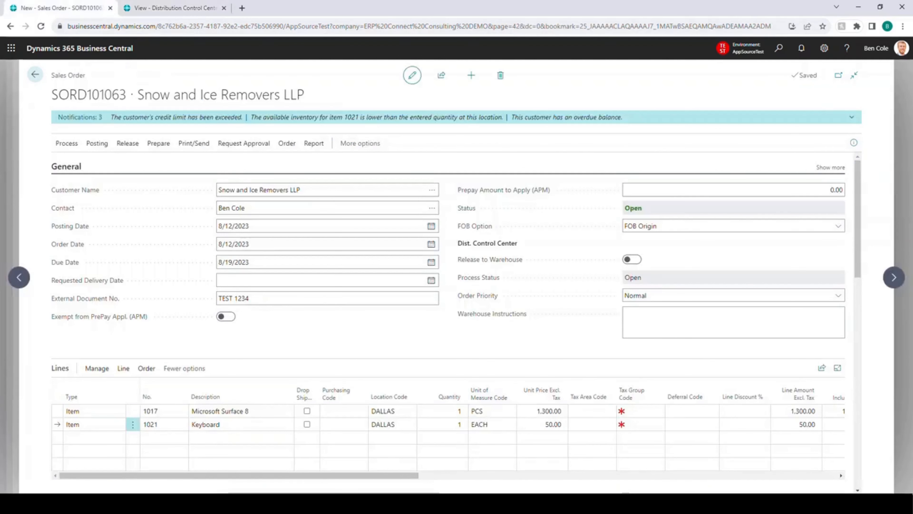
{"action": "left_click", "coordinate": [392, 424]}
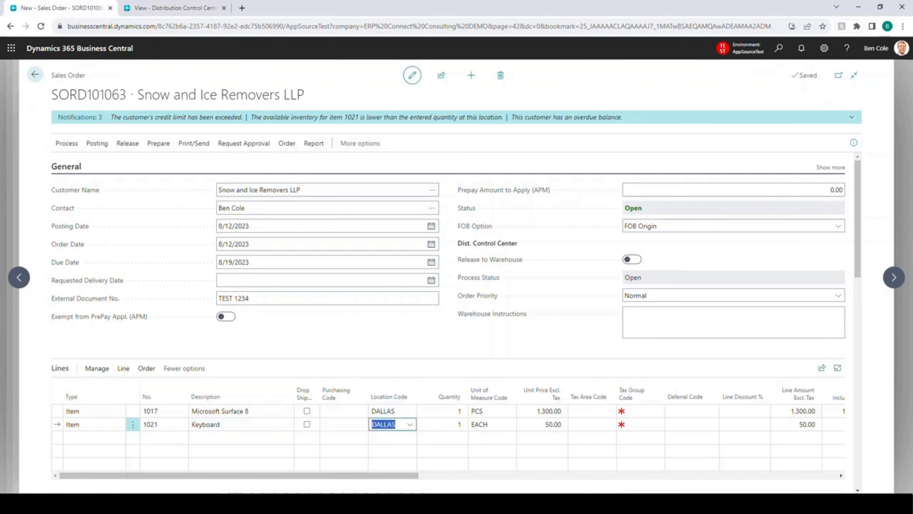
{"action": "type", "text": "TAM"}
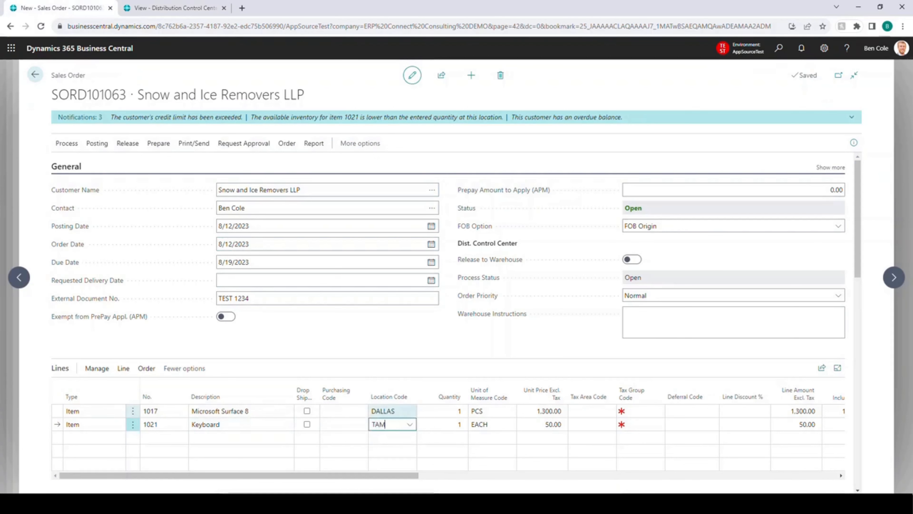
{"action": "type", "text": "PA"}
{"action": "key", "text": "Tab"}
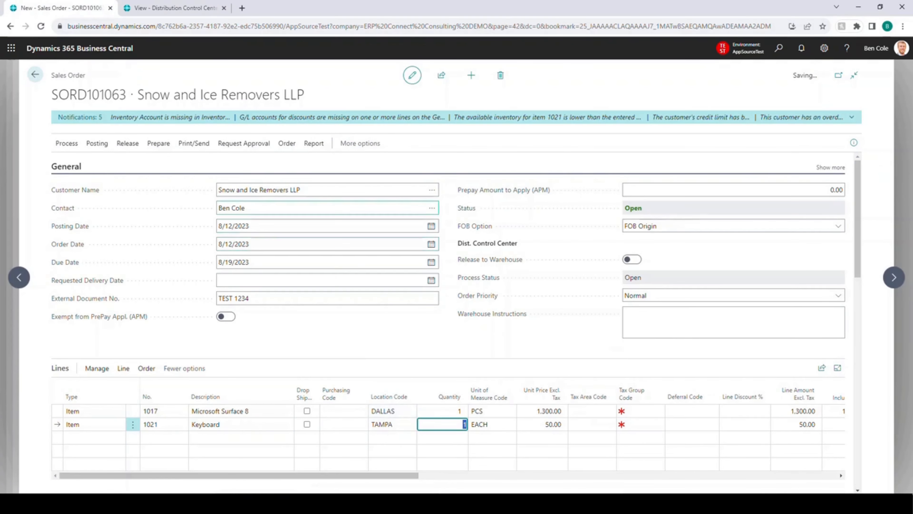
Release the sales order with the TAMPA line and check its Item(s) Short entry in the Distribution Control Center.
{"action": "left_click", "coordinate": [128, 143]}
{"action": "left_click", "coordinate": [74, 163]}
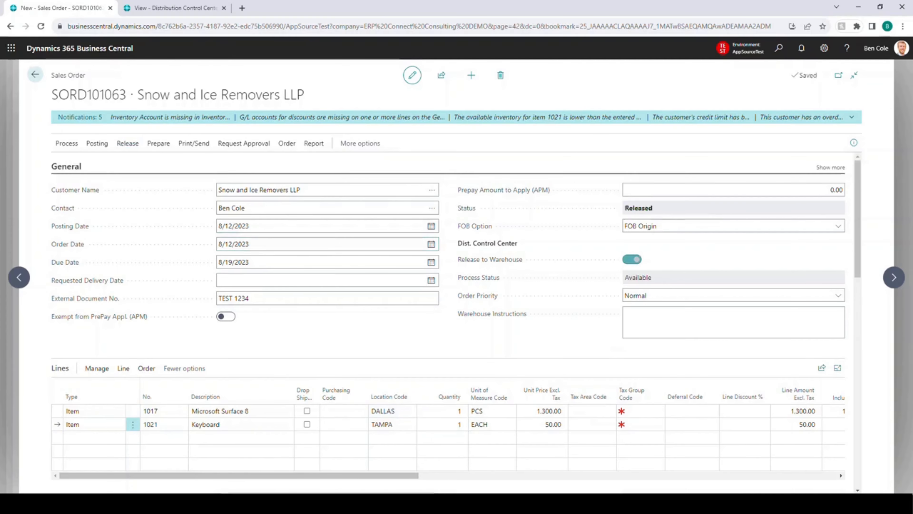
{"action": "left_click", "coordinate": [154, 8]}
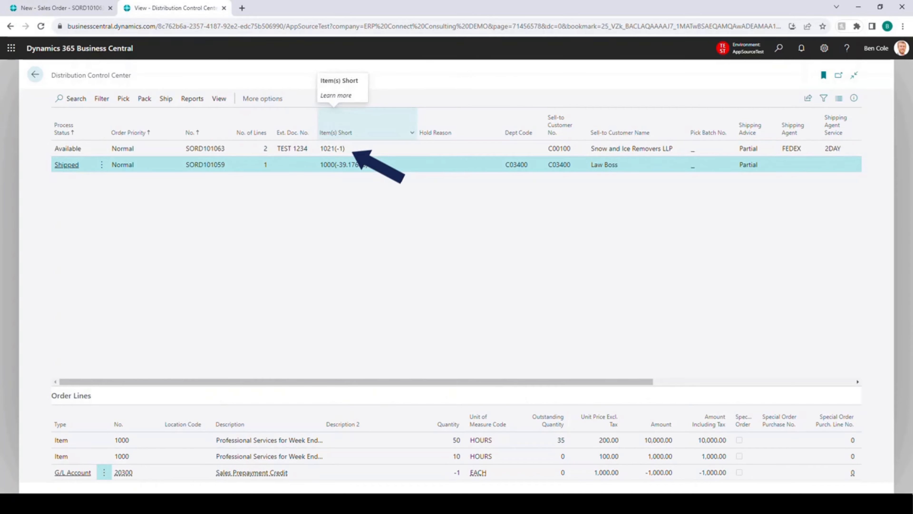
{"action": "left_click", "coordinate": [362, 153]}
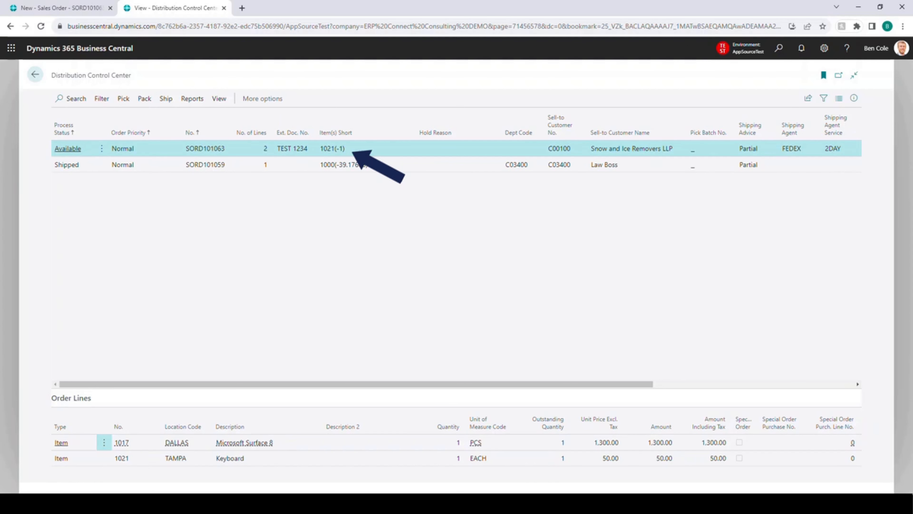
Reopen the sales order and set the Keyboard line's location code back to DALLAS.
{"action": "left_click", "coordinate": [62, 8]}
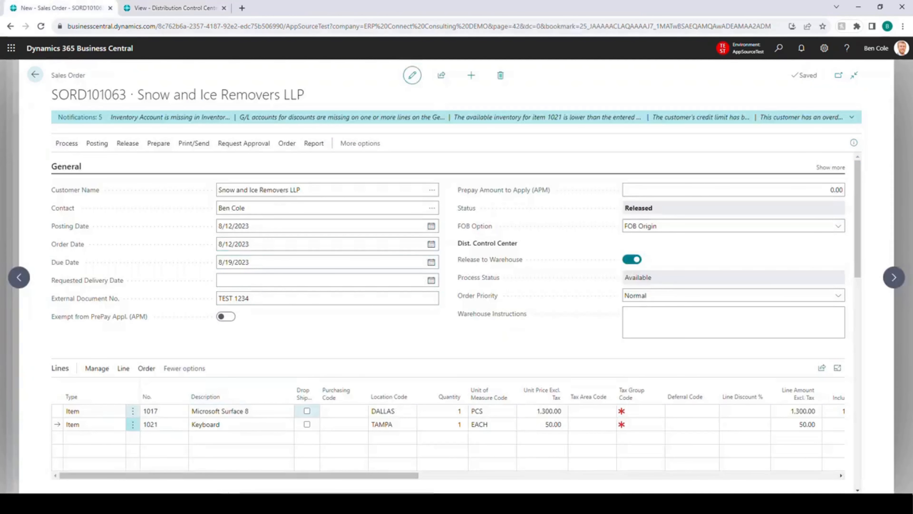
{"action": "left_click", "coordinate": [127, 143]}
{"action": "left_click", "coordinate": [119, 164]}
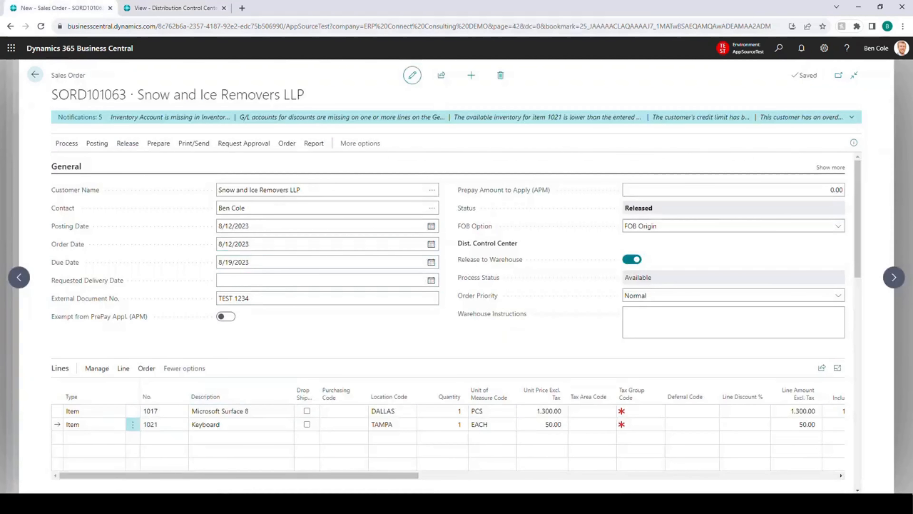
{"action": "left_click", "coordinate": [389, 424]}
{"action": "type", "text": "DALLAS"}
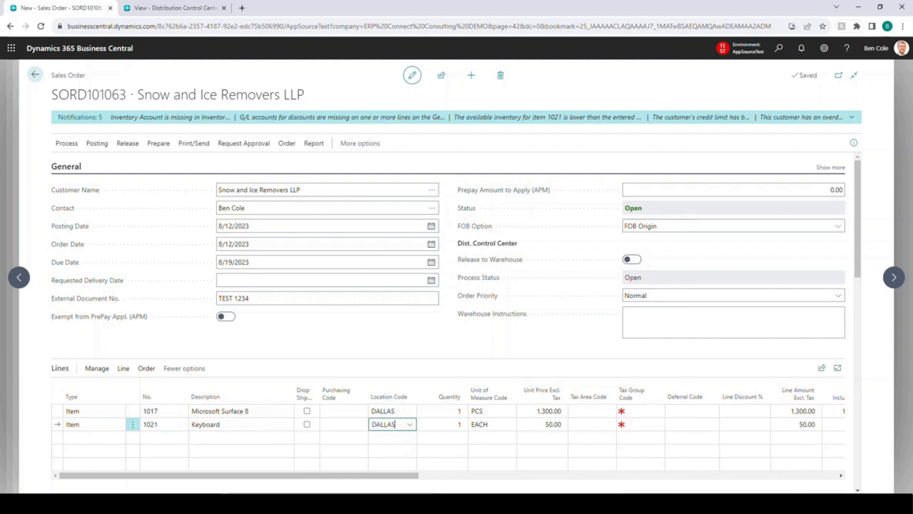
{"action": "key", "text": "Tab"}
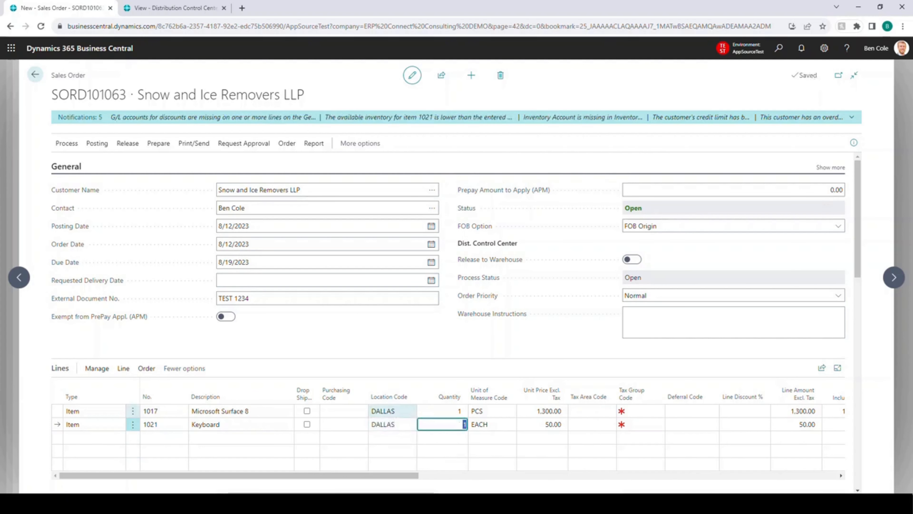
Release the sales order again and look at the available Order Priority options.
{"action": "left_click", "coordinate": [128, 143]}
{"action": "left_click", "coordinate": [78, 164]}
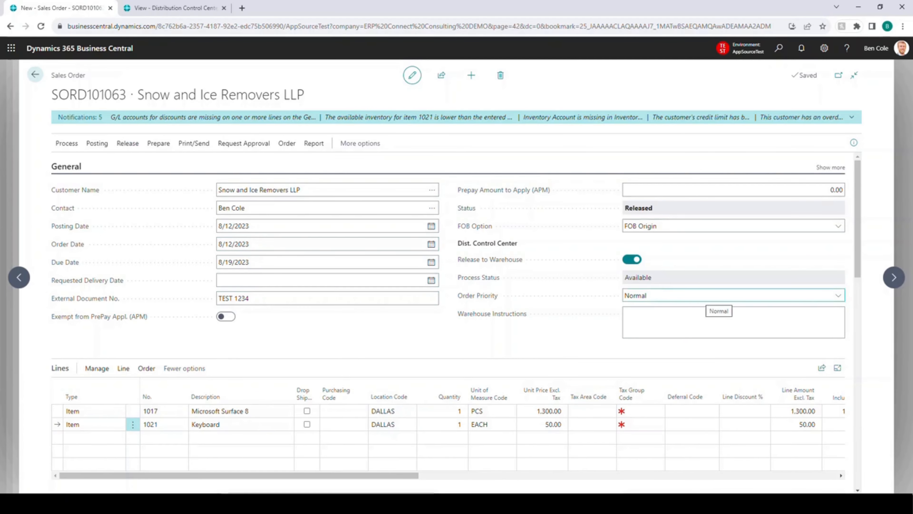
{"action": "left_click", "coordinate": [718, 295]}
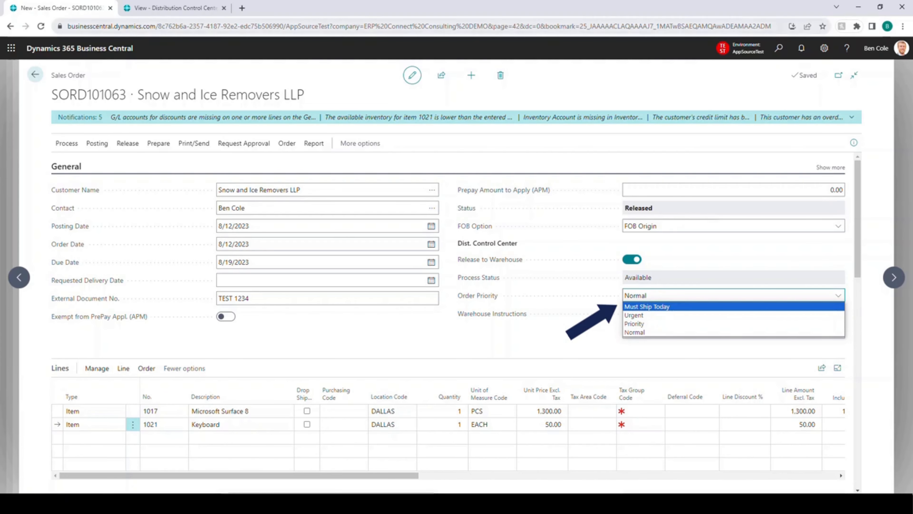
{"action": "left_click", "coordinate": [176, 8]}
Reopen the sales order and set its Order Priority to Must Ship Today.
{"action": "left_click", "coordinate": [61, 7]}
{"action": "left_click", "coordinate": [128, 142]}
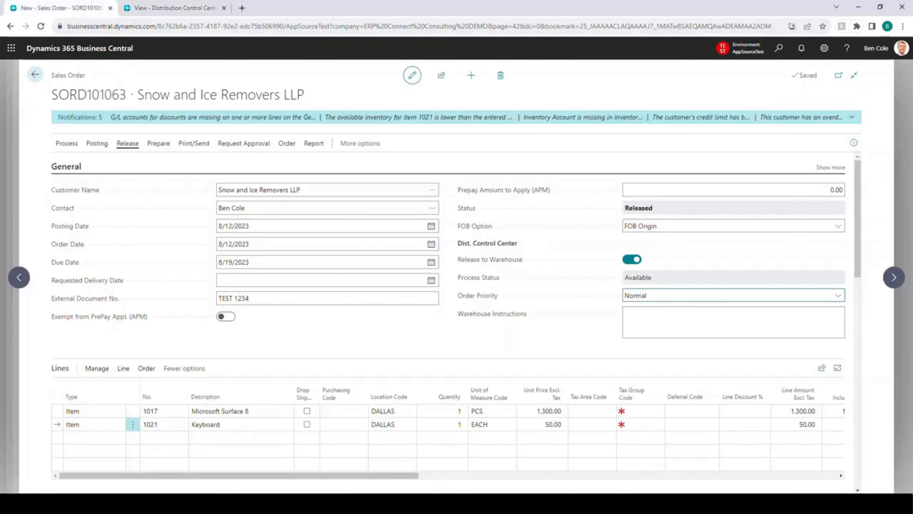
{"action": "left_click", "coordinate": [118, 163]}
{"action": "left_click", "coordinate": [733, 295]}
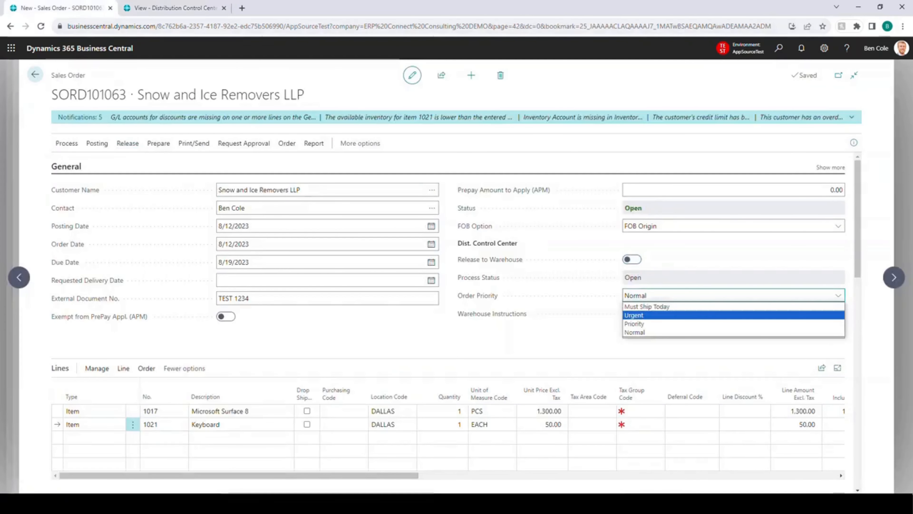
{"action": "left_click", "coordinate": [733, 307]}
Release the reprioritized sales order and return to the Distribution Control Center.
{"action": "left_click", "coordinate": [127, 143]}
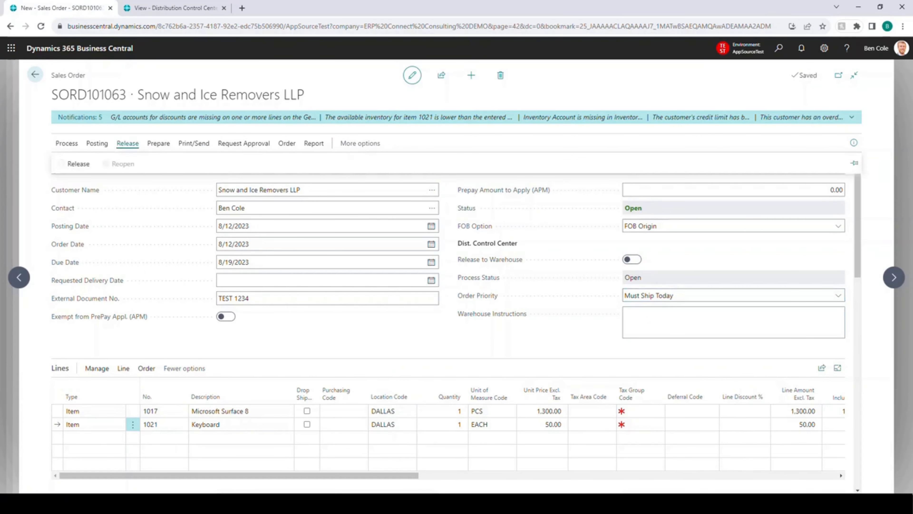
{"action": "left_click", "coordinate": [75, 163]}
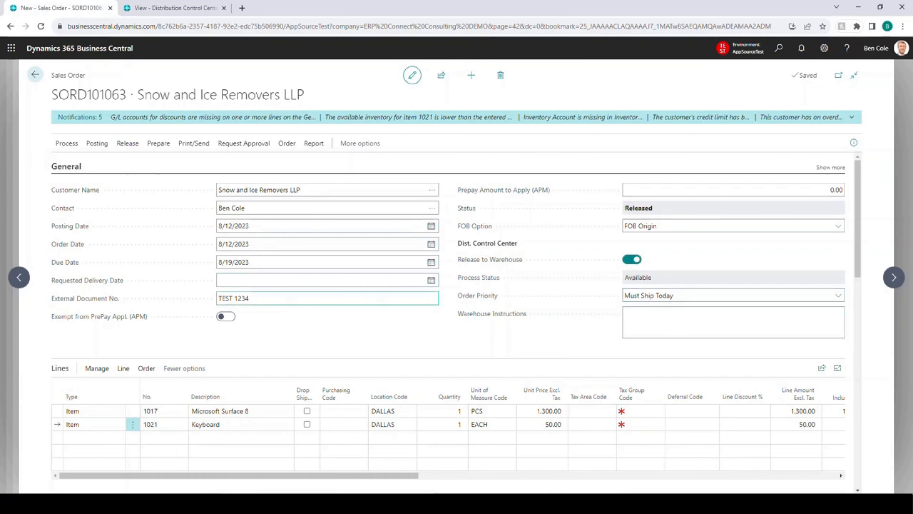
{"action": "left_click", "coordinate": [175, 8]}
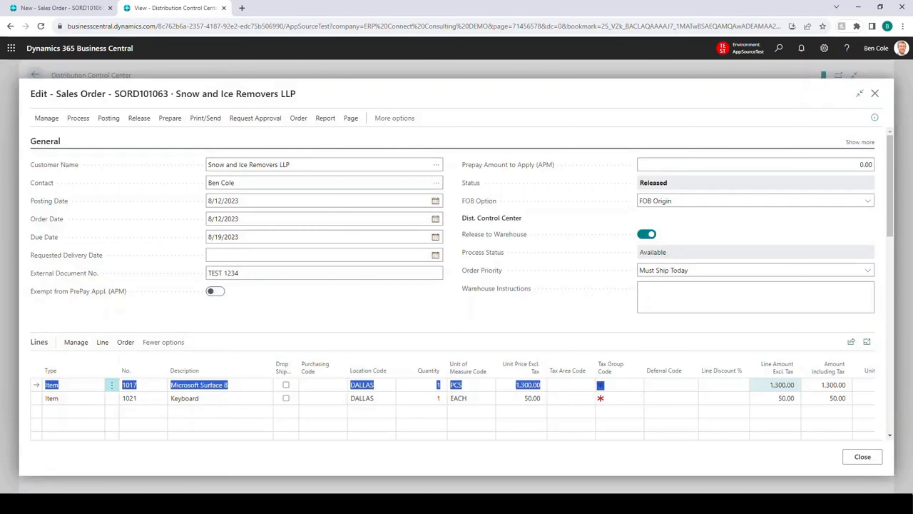
Close the sales order card and review the order's columns in the Distribution Control Center against the sales order.
{"action": "left_click", "coordinate": [62, 8]}
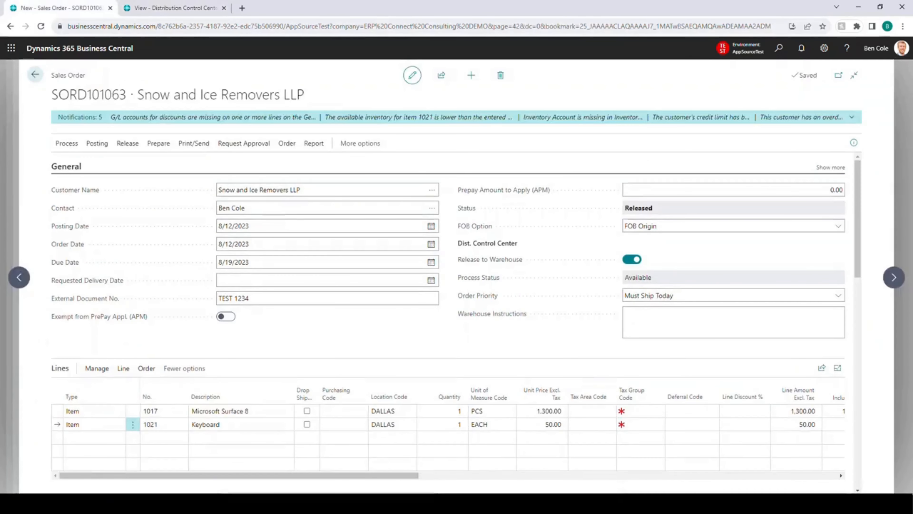
{"action": "left_click", "coordinate": [175, 8]}
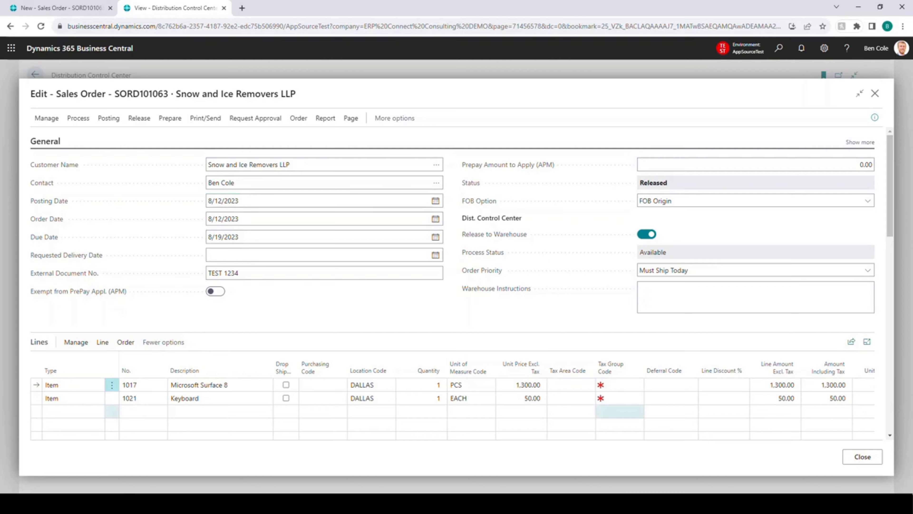
{"action": "left_click", "coordinate": [863, 456]}
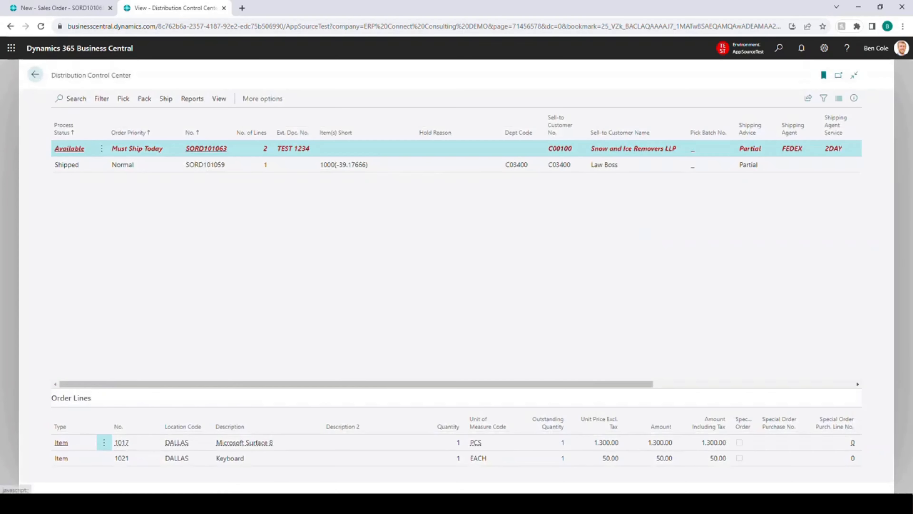
{"action": "left_click_drag", "start_coordinate": [230, 385], "coordinate": [430, 384]}
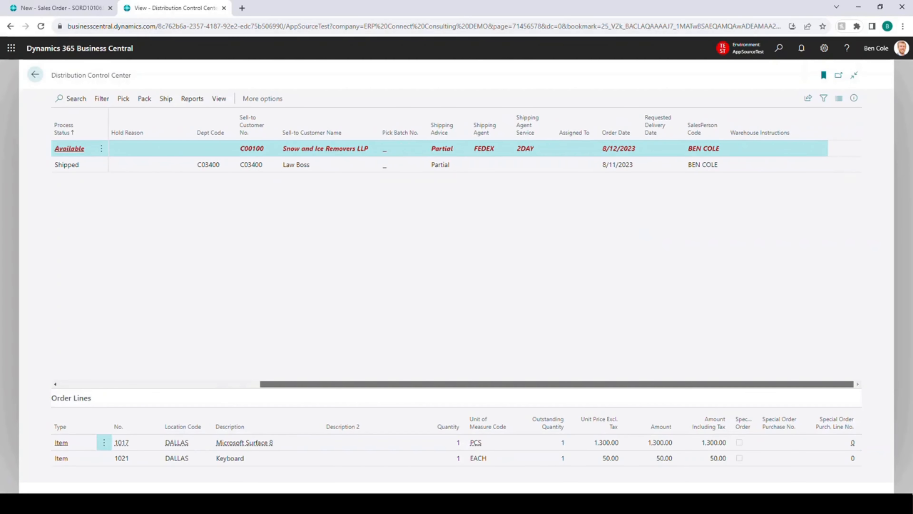
{"action": "left_click_drag", "start_coordinate": [430, 384], "coordinate": [231, 384]}
{"action": "left_click", "coordinate": [68, 8]}
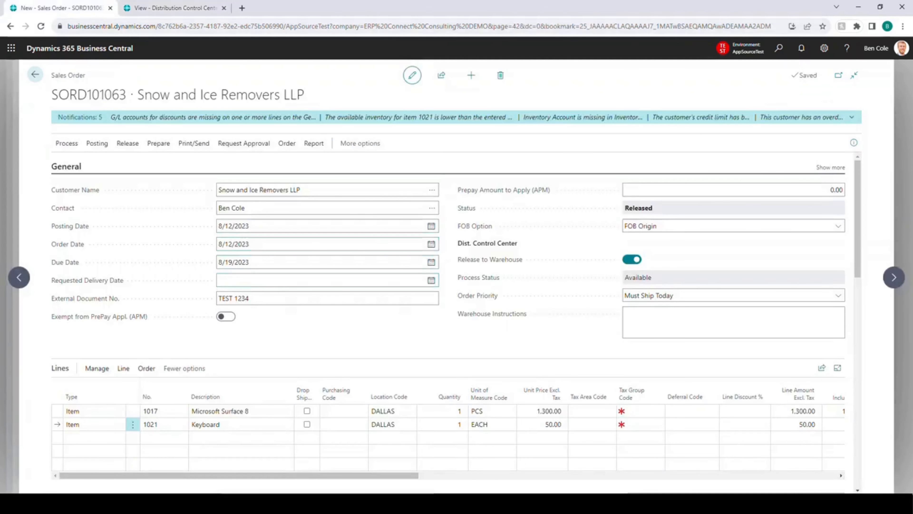
{"action": "left_click", "coordinate": [173, 8]}
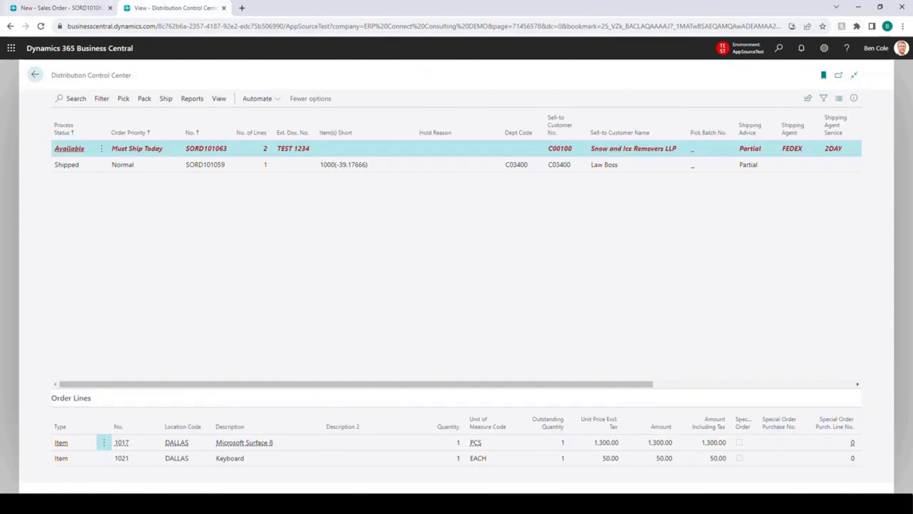
Reopen the sales order and set the Keyboard line's location code to TAMPA.
{"action": "left_click", "coordinate": [61, 8]}
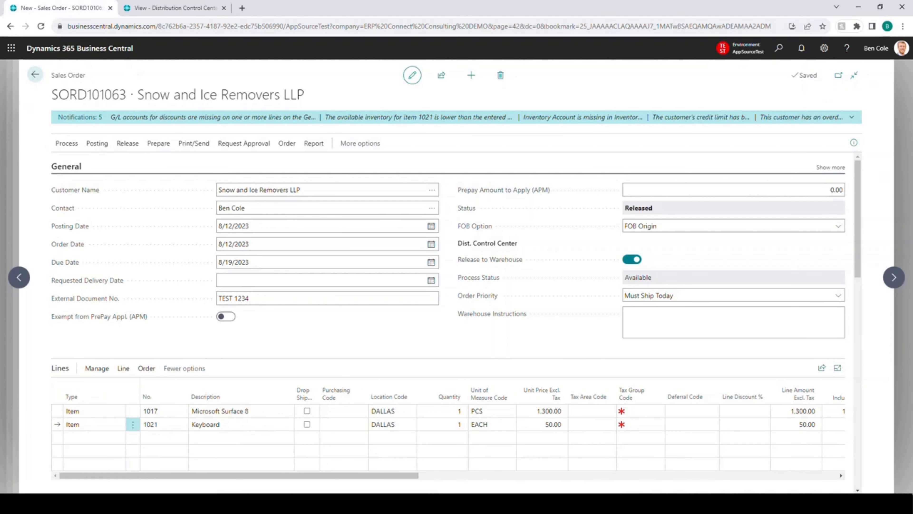
{"action": "left_click", "coordinate": [128, 143]}
{"action": "left_click", "coordinate": [119, 164]}
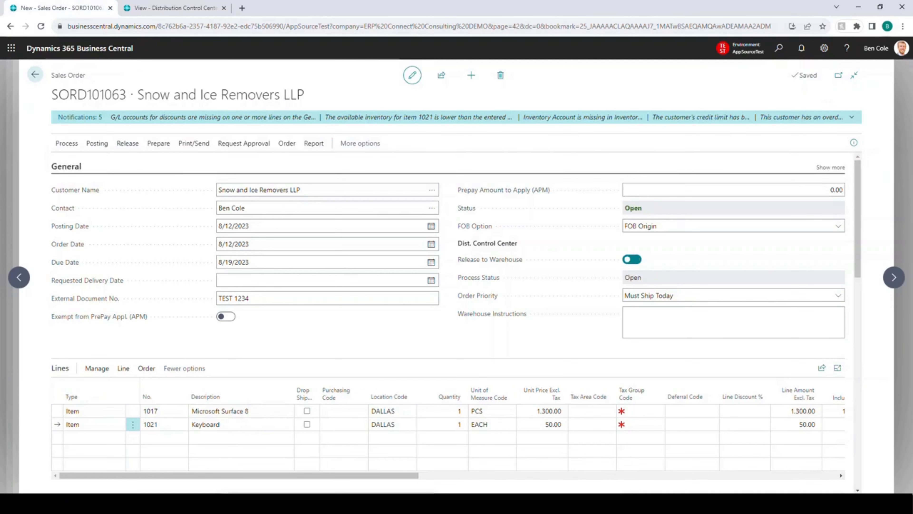
{"action": "left_click", "coordinate": [390, 425]}
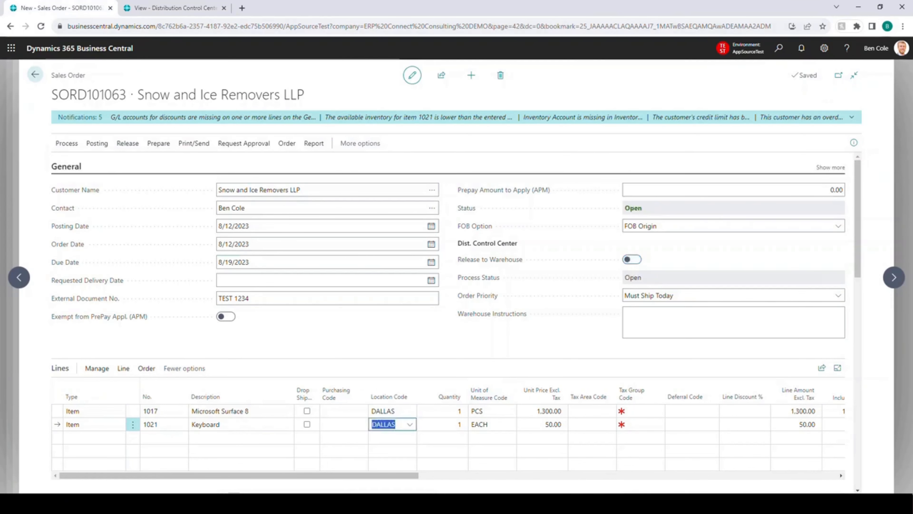
{"action": "type", "text": "TAMPA"}
{"action": "key", "text": "Tab"}
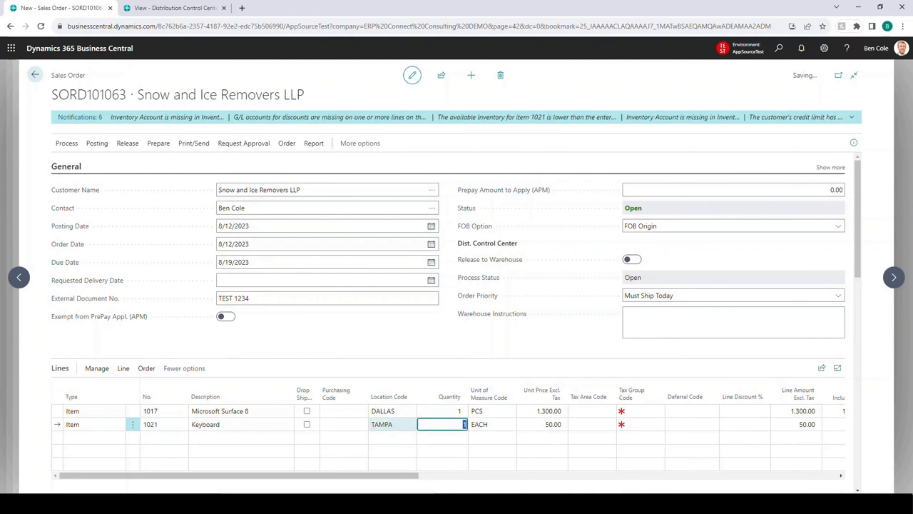
Release the sales order with the changed location and check its Item(s) Short value in the Distribution Control Center.
{"action": "left_click", "coordinate": [128, 144]}
{"action": "left_click", "coordinate": [70, 164]}
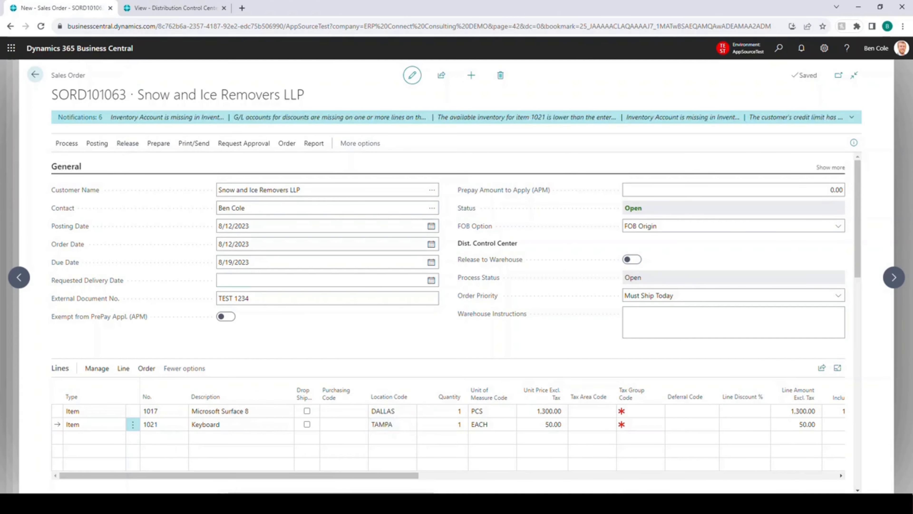
{"action": "key", "text": "ctrl+Tab"}
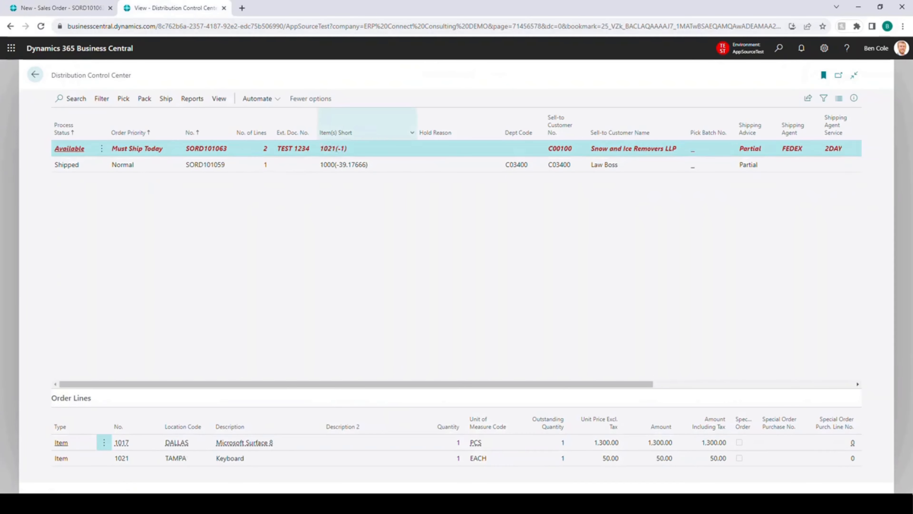
{"action": "left_click_drag", "start_coordinate": [321, 149], "coordinate": [341, 148]}
{"action": "left_click", "coordinate": [341, 149]}
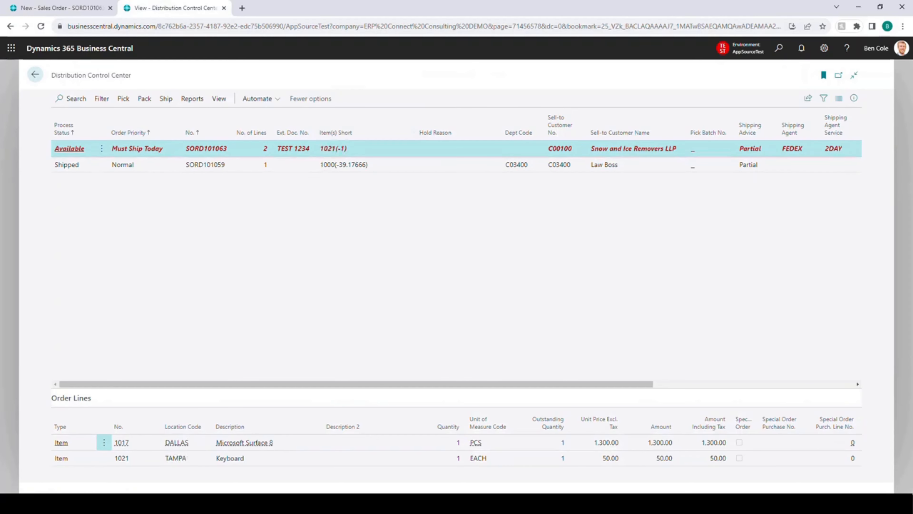
Put the Must Ship Today order on hold with the reason Inventory Issue.
{"action": "left_click", "coordinate": [124, 99]}
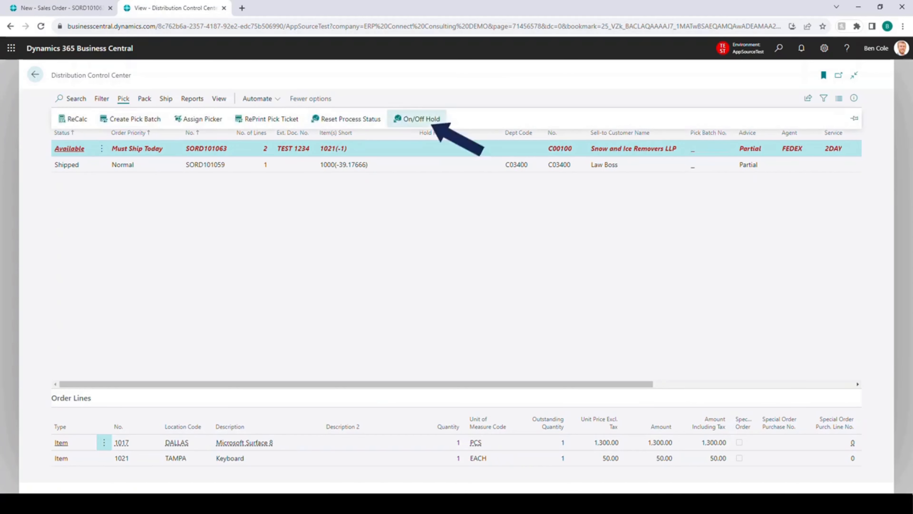
{"action": "left_click", "coordinate": [417, 118]}
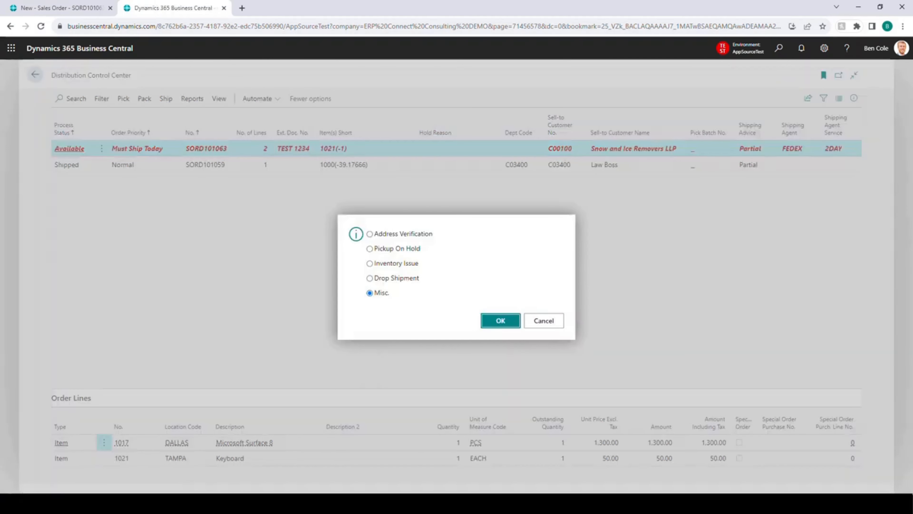
{"action": "left_click", "coordinate": [370, 264]}
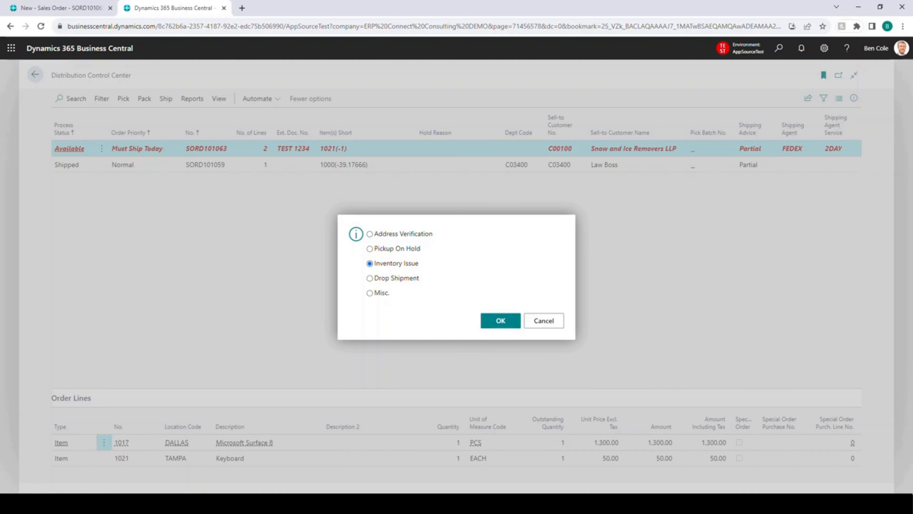
{"action": "left_click", "coordinate": [501, 320]}
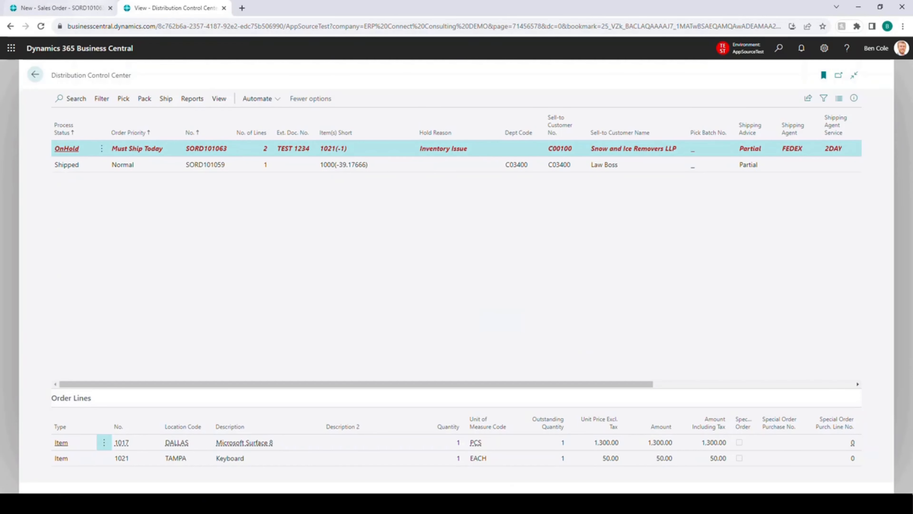
Check the held order's Process Status on the sales order and its Hold Reason in the Distribution Control Center.
{"action": "left_click", "coordinate": [62, 8]}
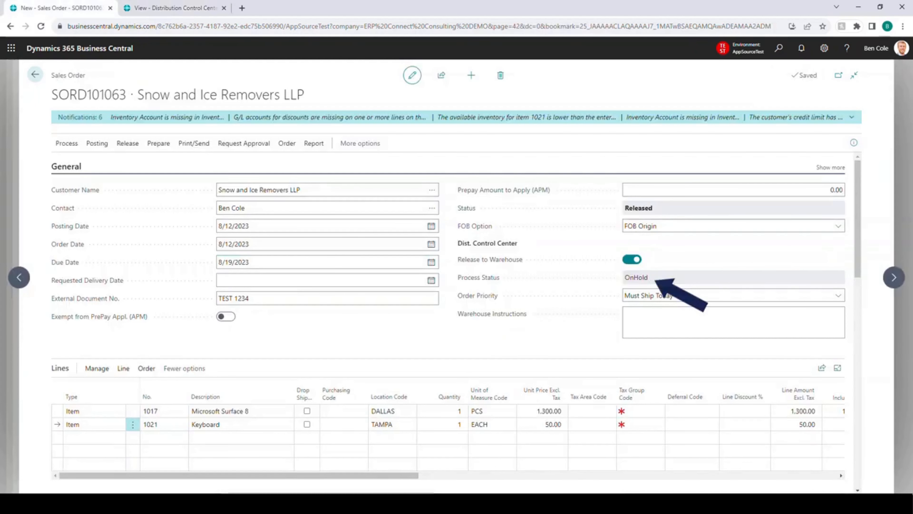
{"action": "left_click_drag", "start_coordinate": [625, 278], "coordinate": [650, 278]}
{"action": "left_click", "coordinate": [651, 278]}
{"action": "key", "text": "ctrl+Tab"}
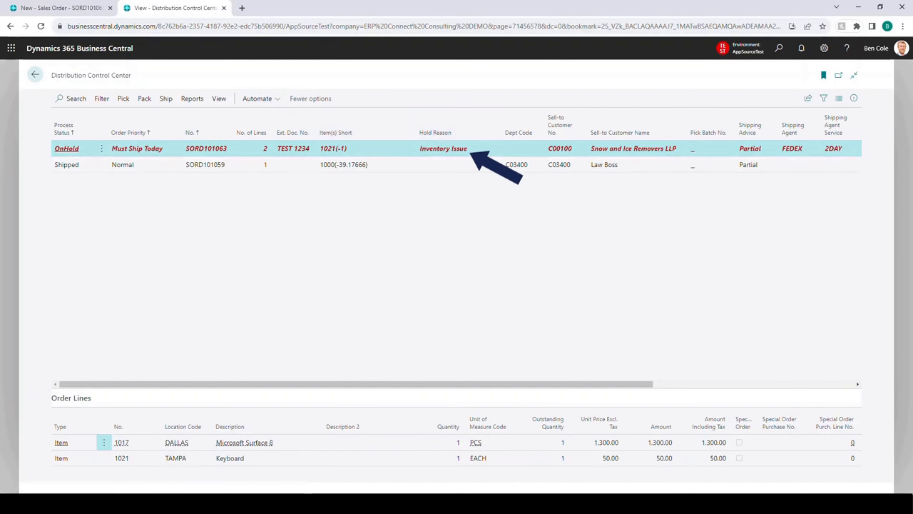
{"action": "key", "text": "ctrl+shift+Tab"}
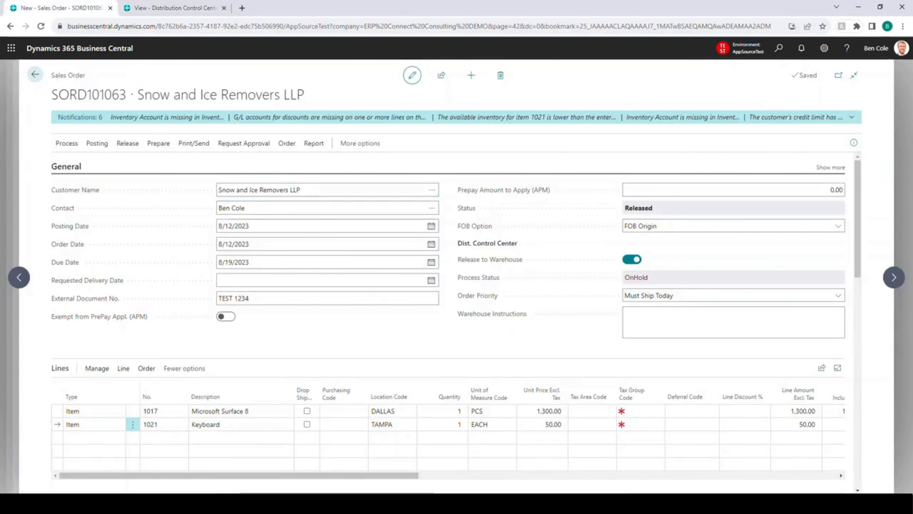
{"action": "key", "text": "ctrl+Tab"}
Take the order off hold and check its Process Status on the sales order.
{"action": "left_click", "coordinate": [124, 98]}
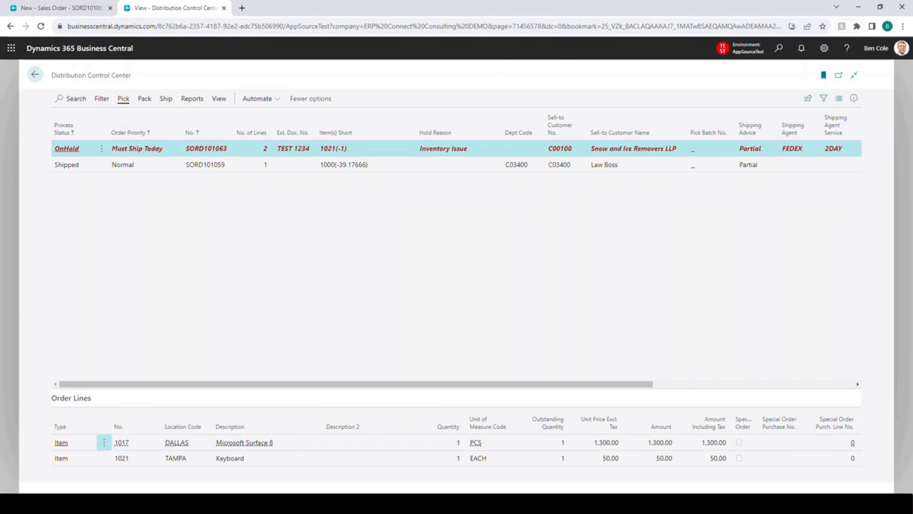
{"action": "left_click", "coordinate": [418, 118]}
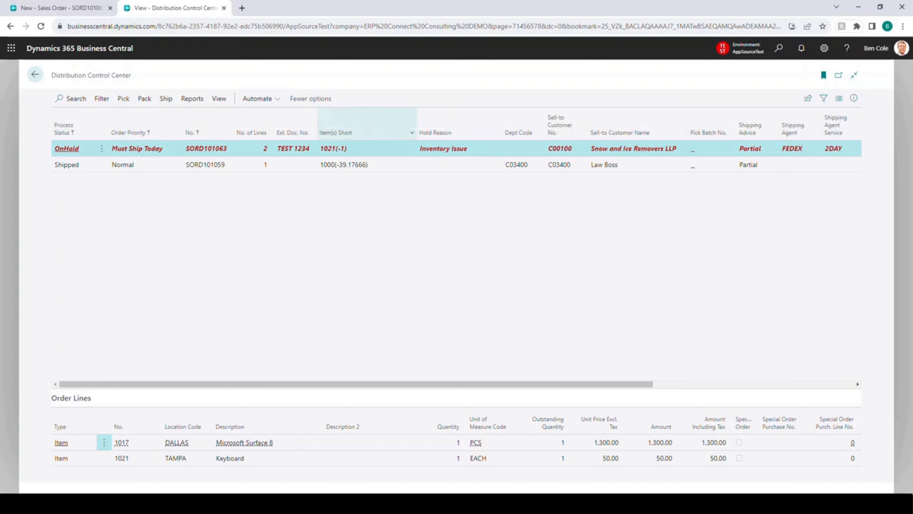
{"action": "left_click", "coordinate": [500, 299]}
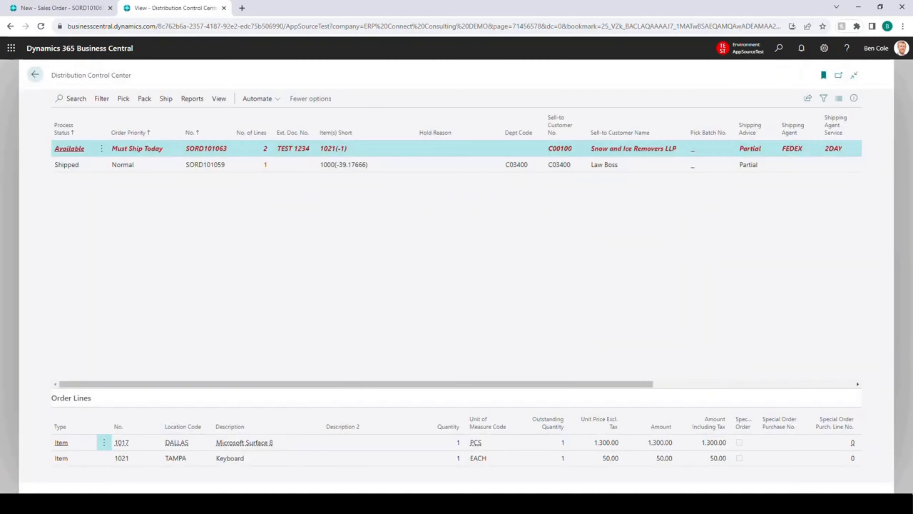
{"action": "left_click", "coordinate": [62, 8]}
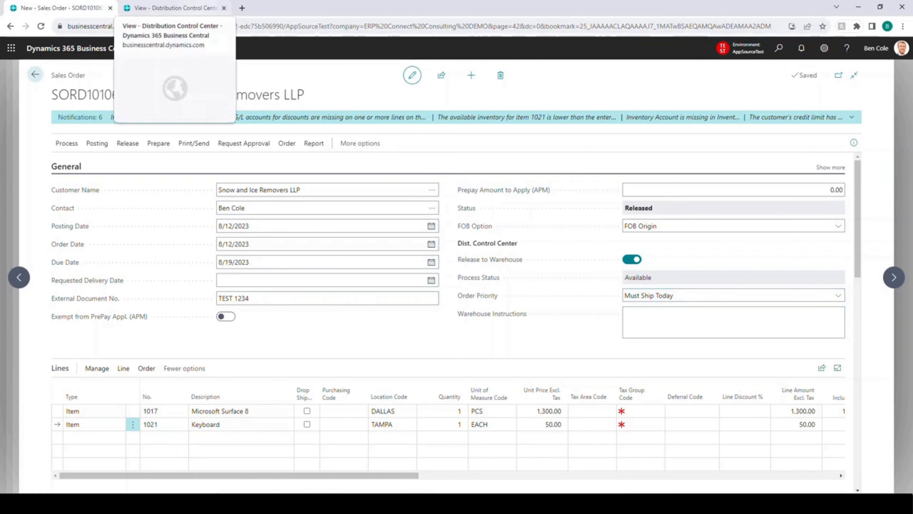
{"action": "left_click", "coordinate": [173, 8]}
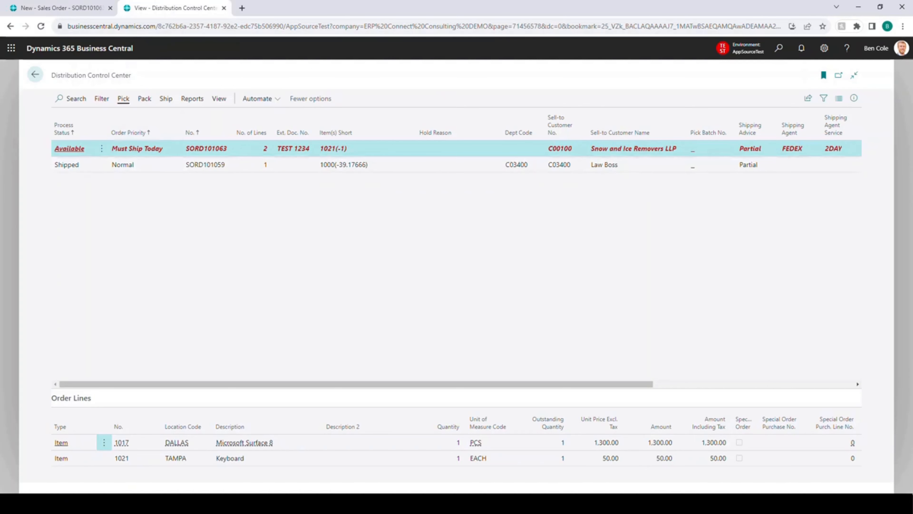
Create a pick batch for the Must Ship Today order and assign it to the first listed picker.
{"action": "left_click", "coordinate": [123, 99]}
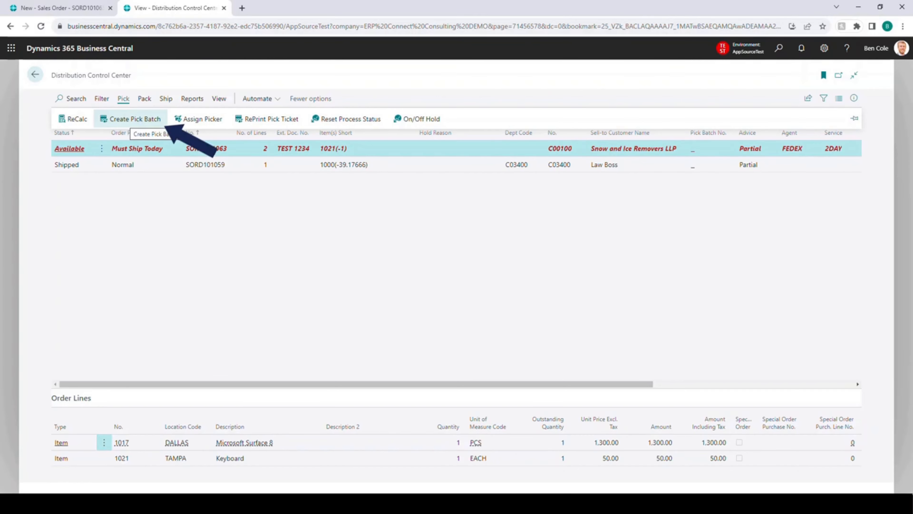
{"action": "left_click", "coordinate": [144, 122]}
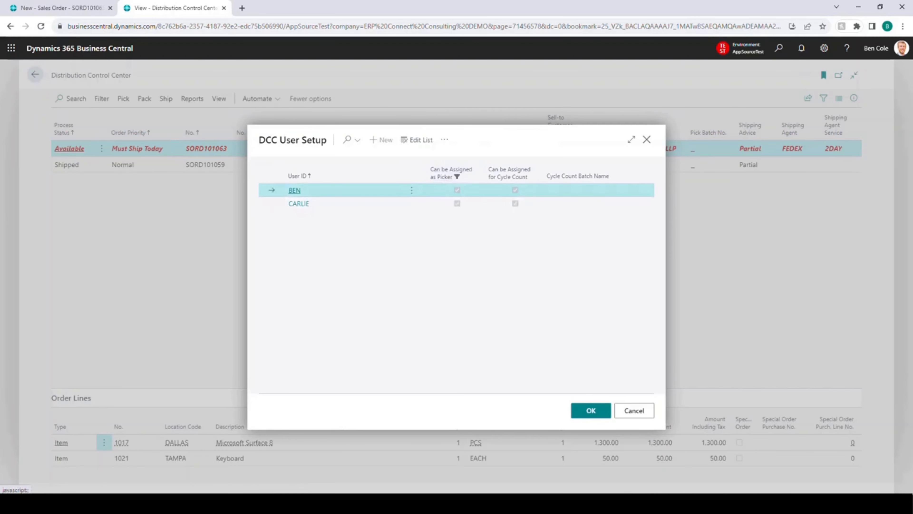
{"action": "left_click", "coordinate": [594, 411]}
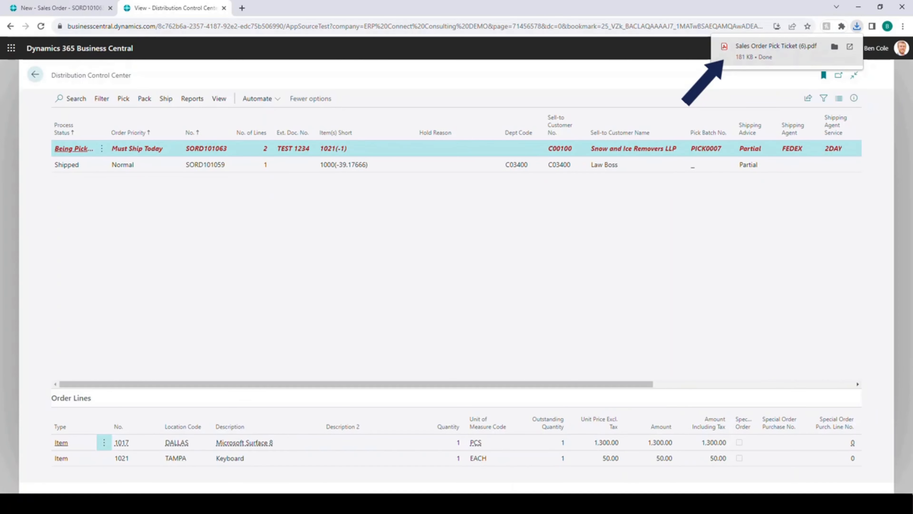
Open the downloaded Sales Order Pick Ticket (6).pdf, review its item and shelf/bin numbers, and close it.
{"action": "left_click", "coordinate": [776, 46]}
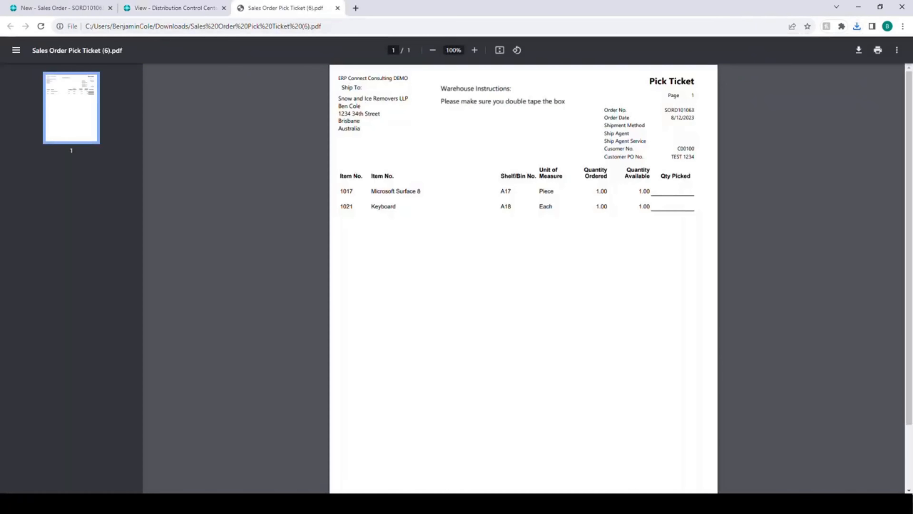
{"action": "double_click", "coordinate": [347, 192]}
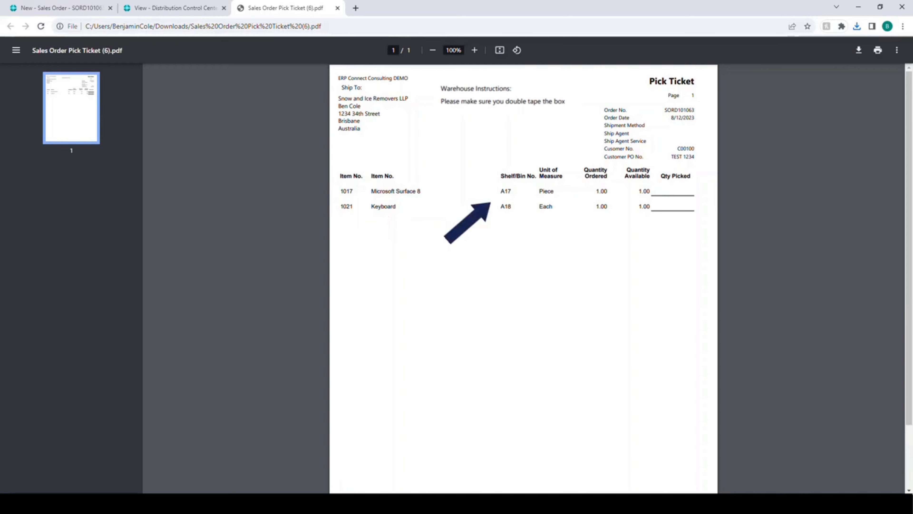
{"action": "left_click_drag", "start_coordinate": [501, 191], "coordinate": [513, 192]}
{"action": "left_click", "coordinate": [512, 191]}
{"action": "left_click_drag", "start_coordinate": [501, 207], "coordinate": [512, 206]}
{"action": "left_click", "coordinate": [512, 206]}
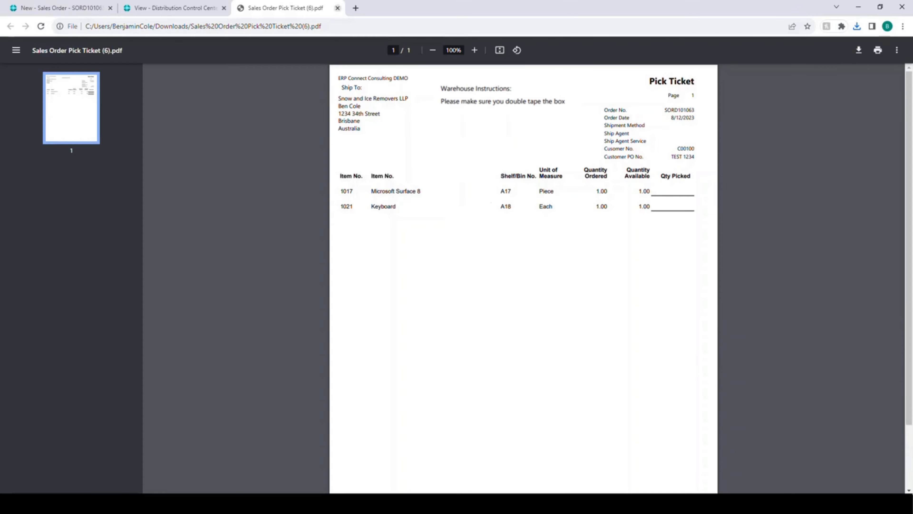
{"action": "left_click", "coordinate": [338, 8]}
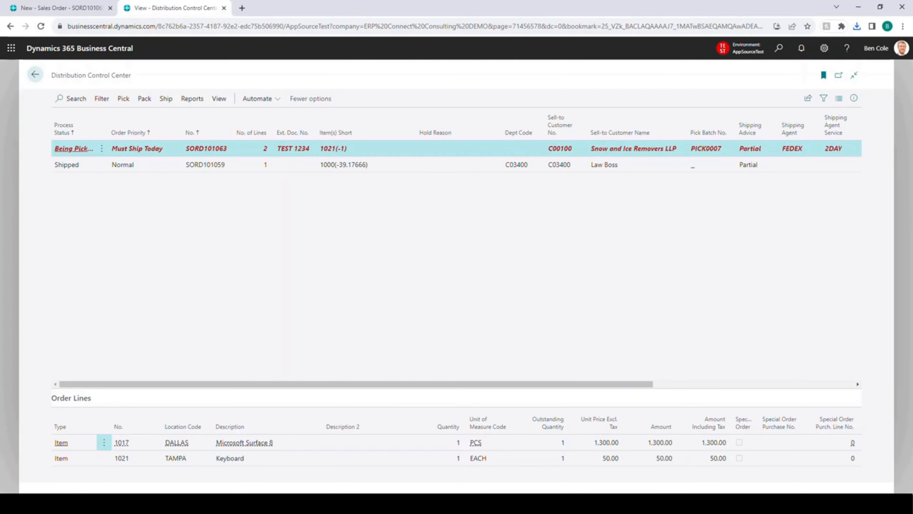
Check the order's Process Status on the sales order, and open the Must Ship Today order for packing to review its lines.
{"action": "left_click", "coordinate": [62, 8]}
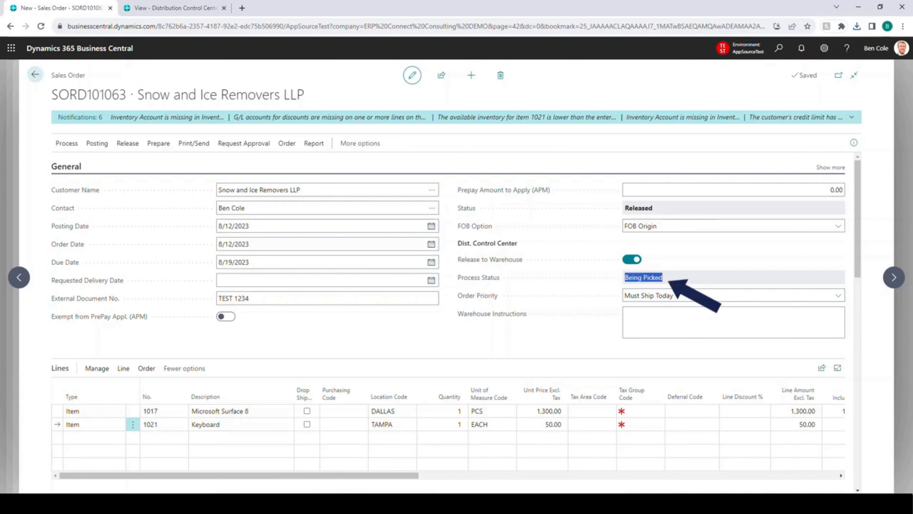
{"action": "left_click", "coordinate": [173, 8]}
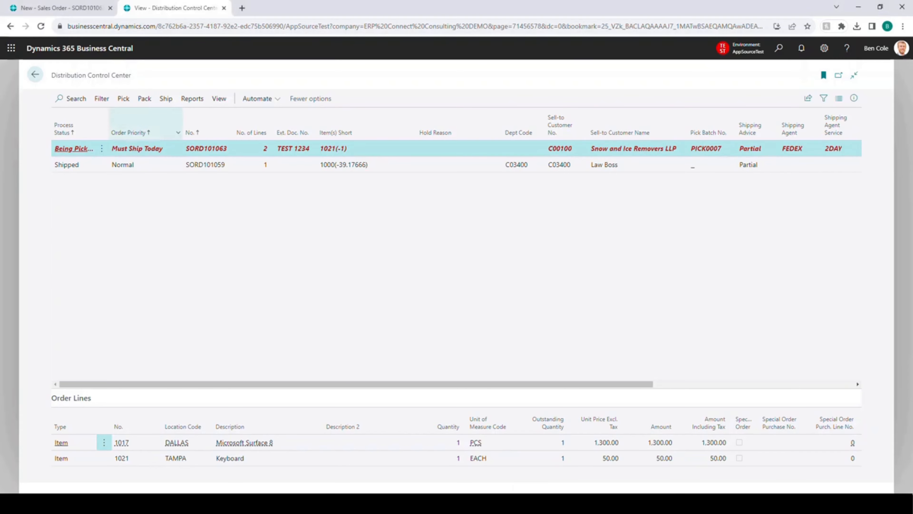
{"action": "left_click", "coordinate": [145, 99]}
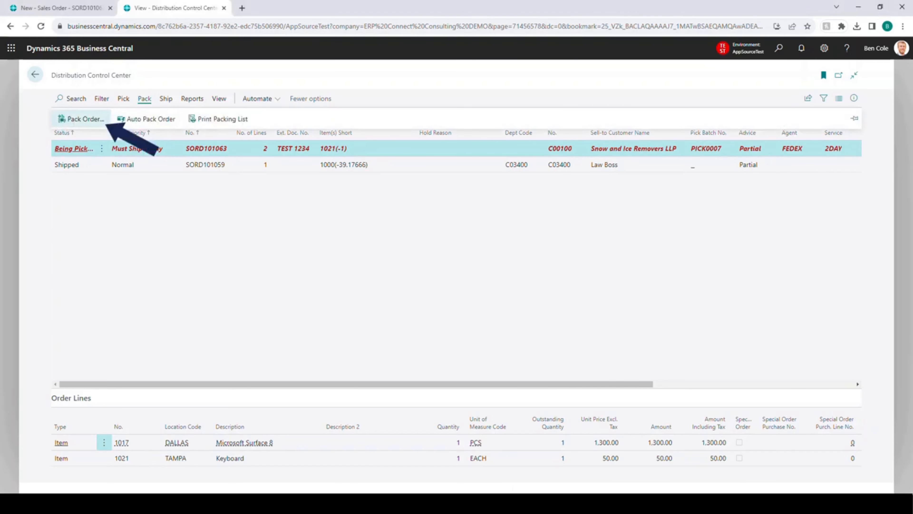
{"action": "left_click", "coordinate": [83, 119]}
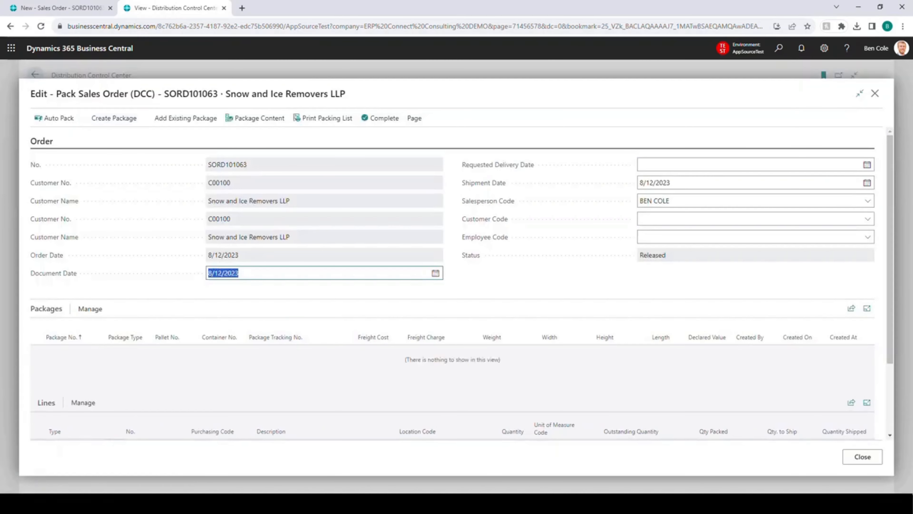
{"action": "left_click", "coordinate": [324, 378]}
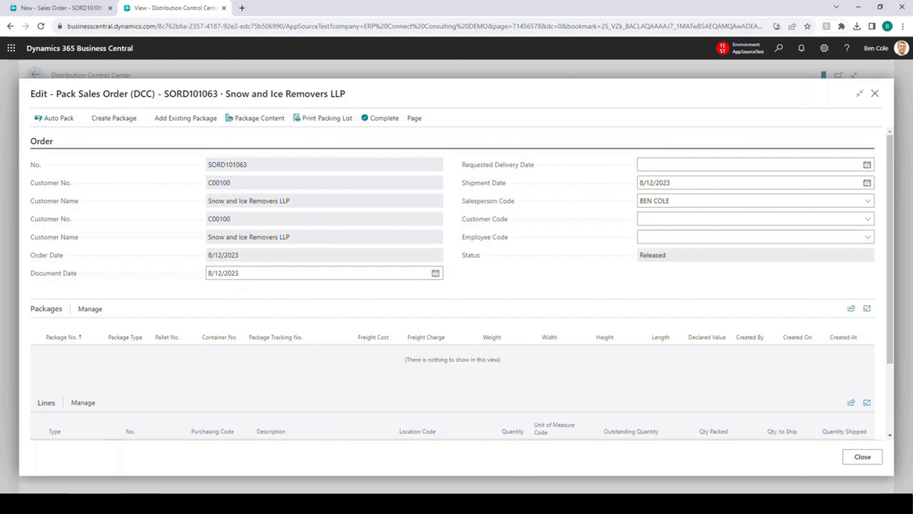
{"action": "scroll", "coordinate": [68, 245], "scroll_direction": "down", "scroll_amount": 3}
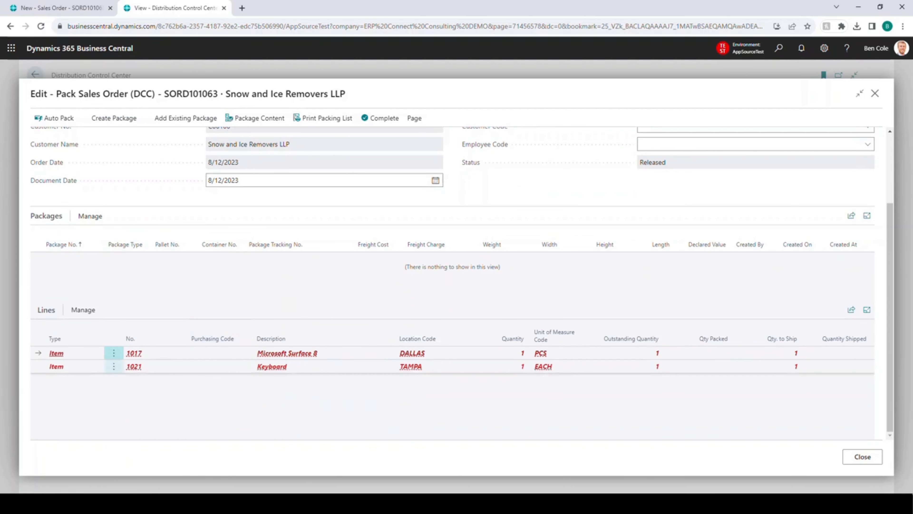
{"action": "scroll", "coordinate": [176, 336], "scroll_direction": "up", "scroll_amount": 3}
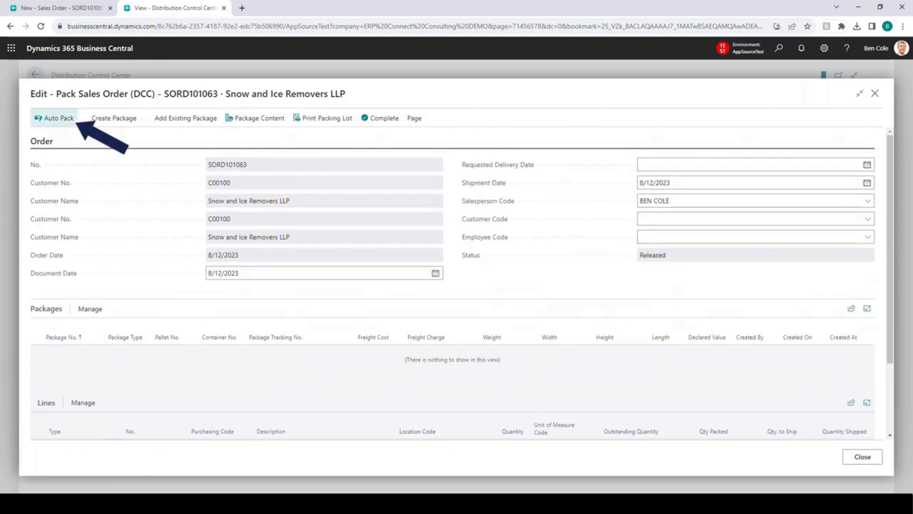
Auto-pack all open items of the order into one package and review the package content.
{"action": "left_click", "coordinate": [54, 118]}
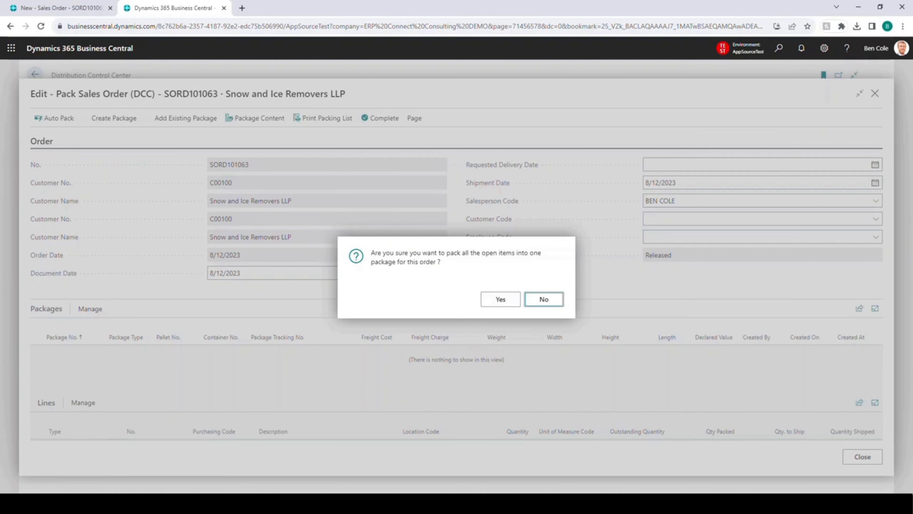
{"action": "left_click", "coordinate": [488, 301]}
{"action": "scroll", "coordinate": [453, 284], "scroll_direction": "down", "scroll_amount": 1}
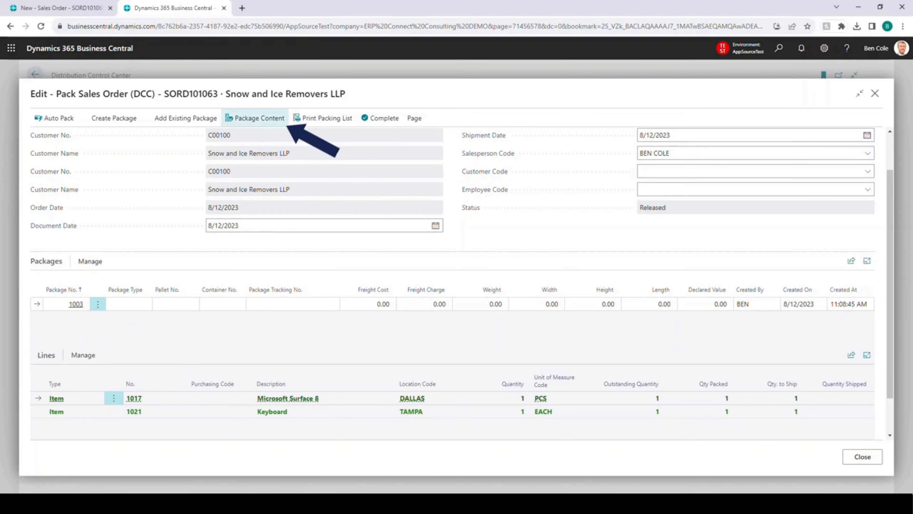
{"action": "left_click", "coordinate": [254, 118]}
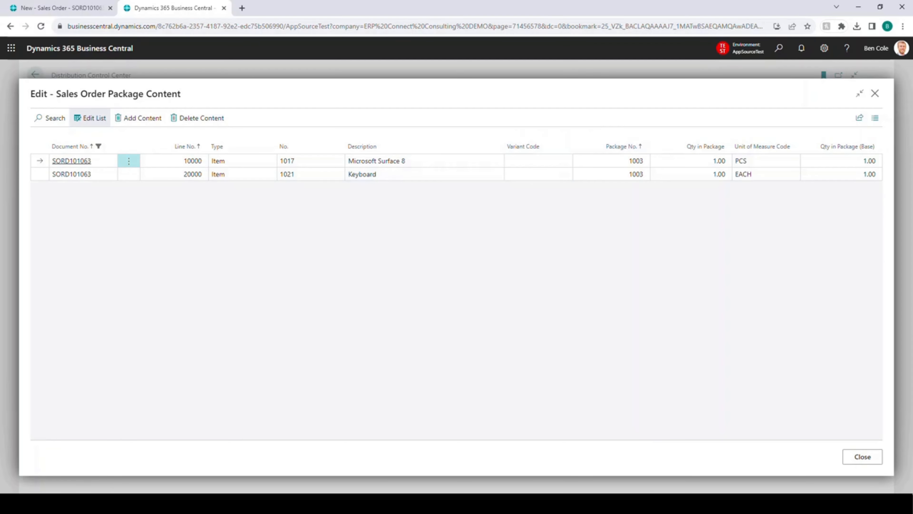
{"action": "left_click", "coordinate": [862, 457]}
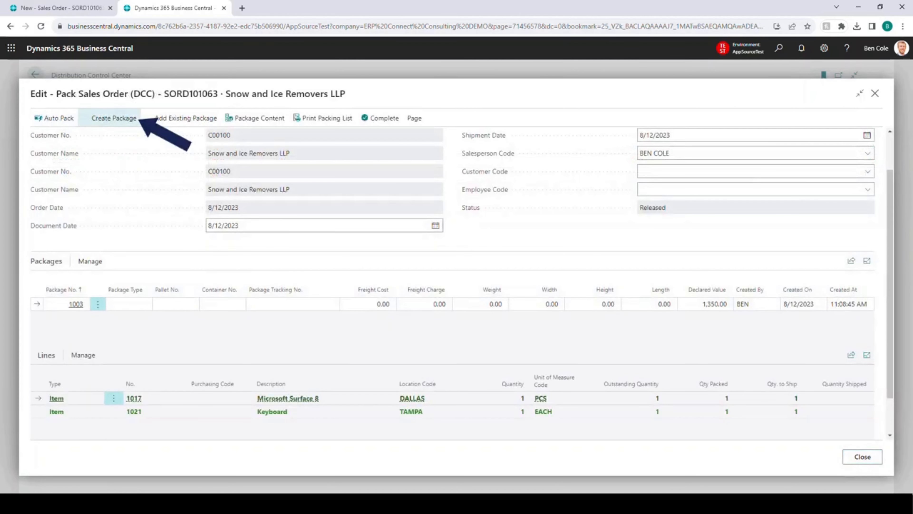
Create a second package for the order and look over the management options for packages and lines.
{"action": "left_click", "coordinate": [114, 118]}
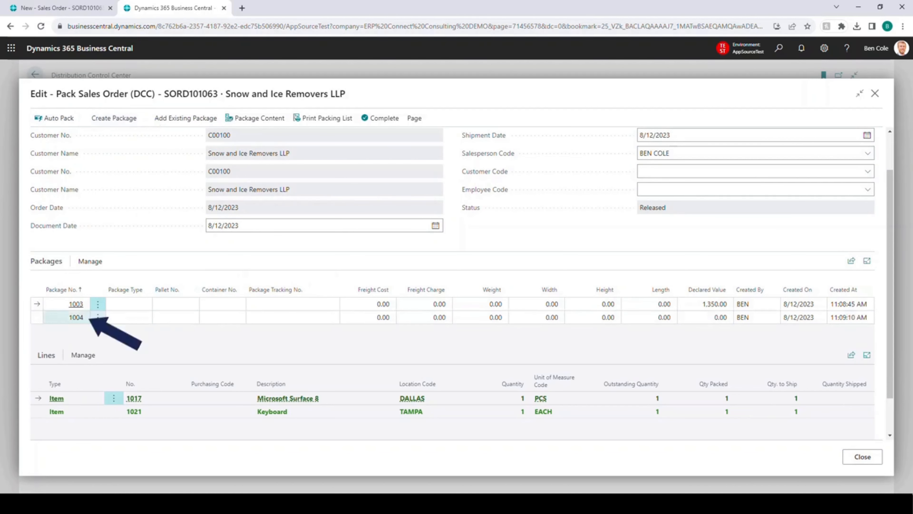
{"action": "left_click", "coordinate": [67, 317]}
{"action": "left_click", "coordinate": [89, 262]}
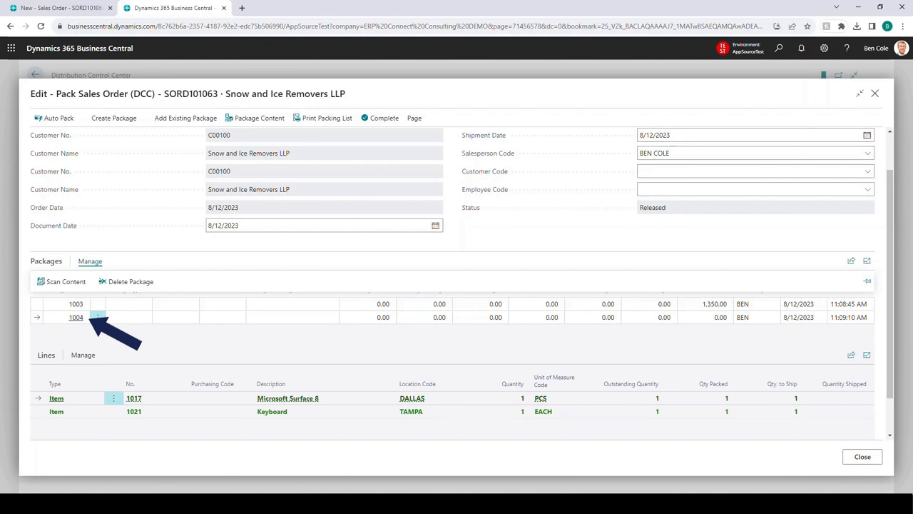
{"action": "left_click", "coordinate": [68, 317]}
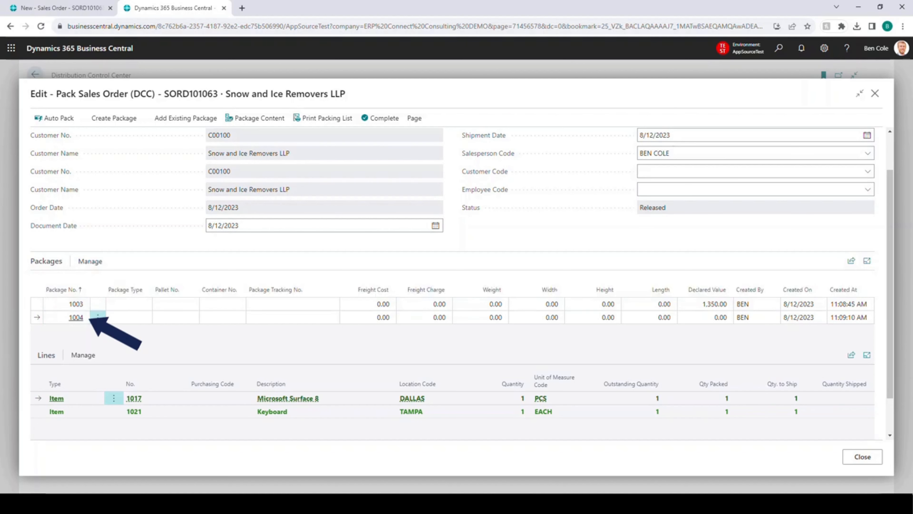
{"action": "left_click", "coordinate": [79, 412]}
{"action": "left_click", "coordinate": [83, 355]}
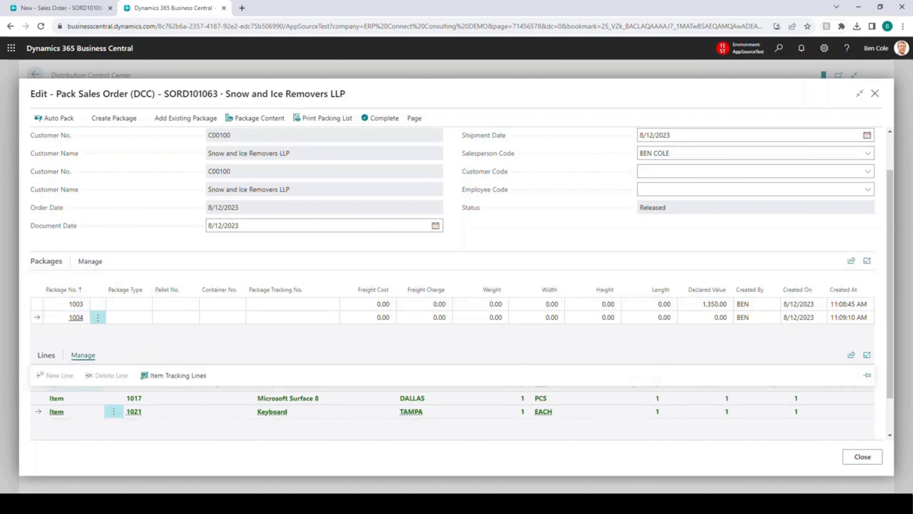
{"action": "left_click", "coordinate": [83, 355]}
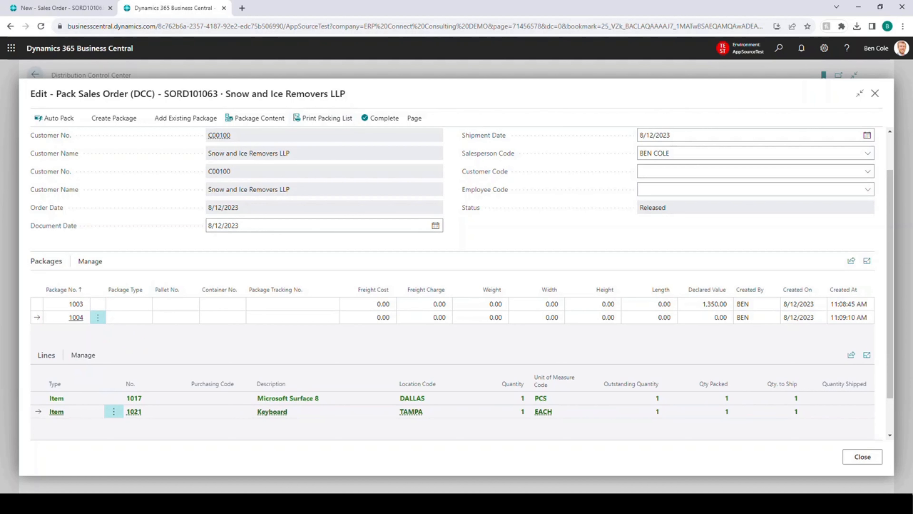
Delete item 1021 Keyboard from the first package's content.
{"action": "left_click", "coordinate": [67, 304]}
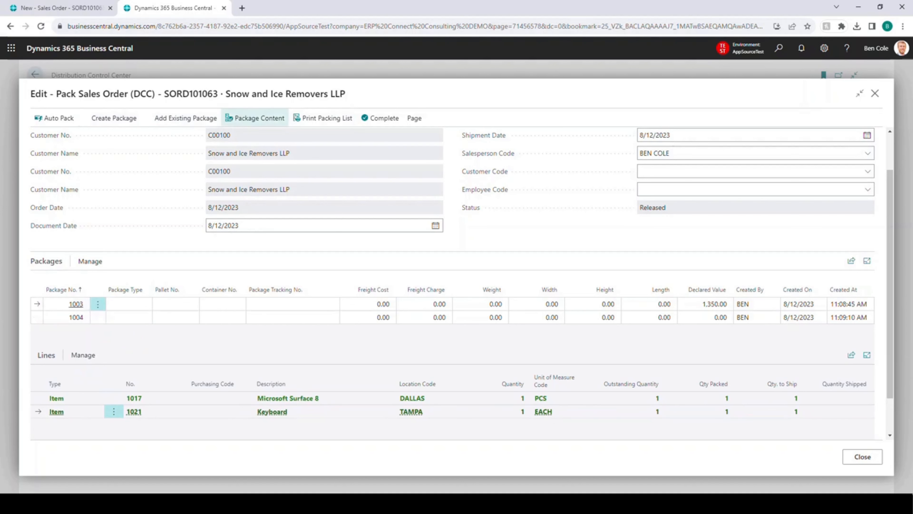
{"action": "left_click", "coordinate": [255, 118]}
{"action": "left_click", "coordinate": [128, 174]}
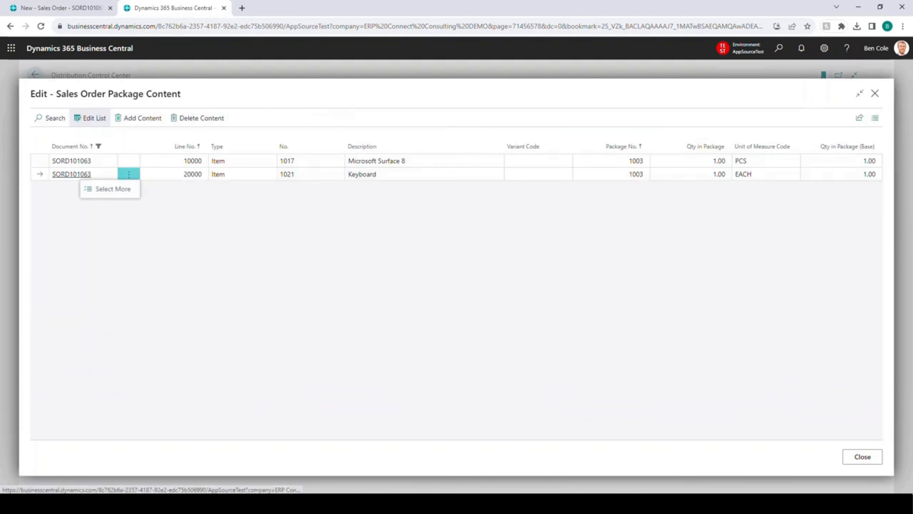
{"action": "left_click", "coordinate": [199, 118]}
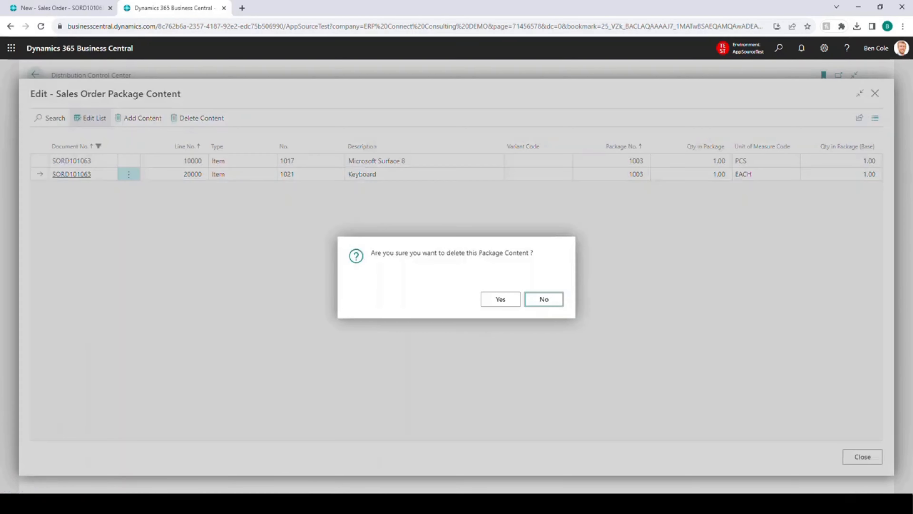
{"action": "left_click", "coordinate": [500, 300]}
{"action": "left_click", "coordinate": [863, 457]}
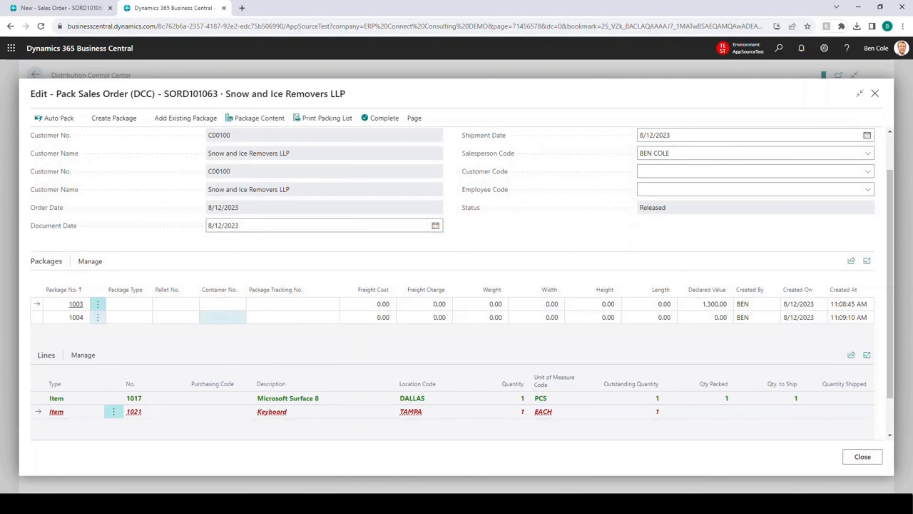
Add item 1021 to the second package with Scan Content and review the content of both packages.
{"action": "left_click", "coordinate": [37, 317]}
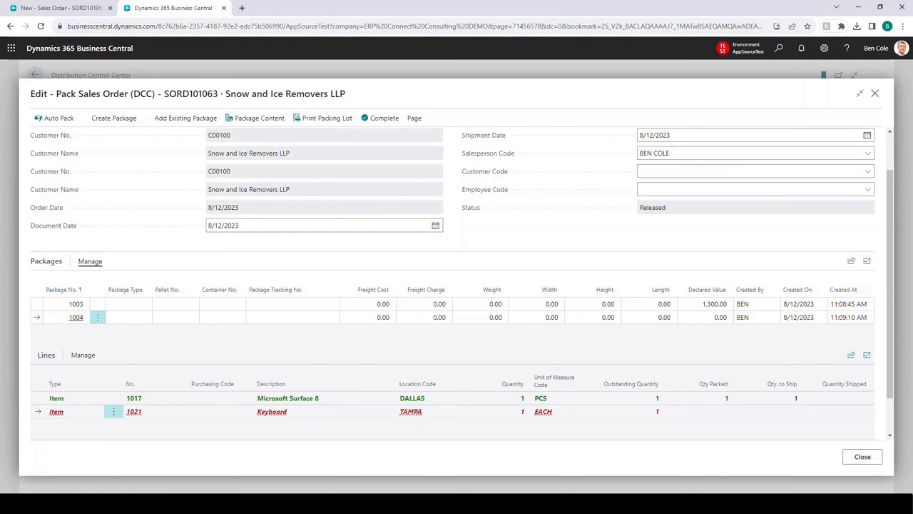
{"action": "left_click", "coordinate": [90, 261]}
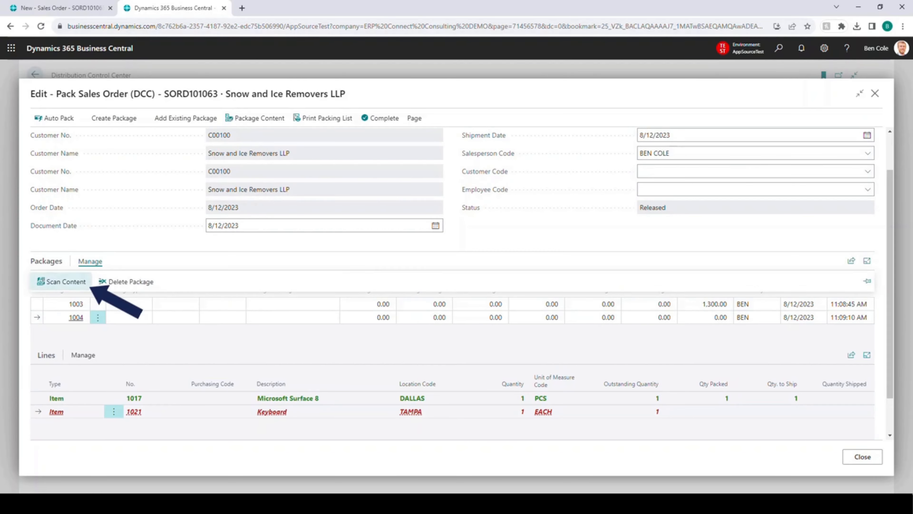
{"action": "left_click", "coordinate": [75, 283]}
{"action": "left_click", "coordinate": [77, 283]}
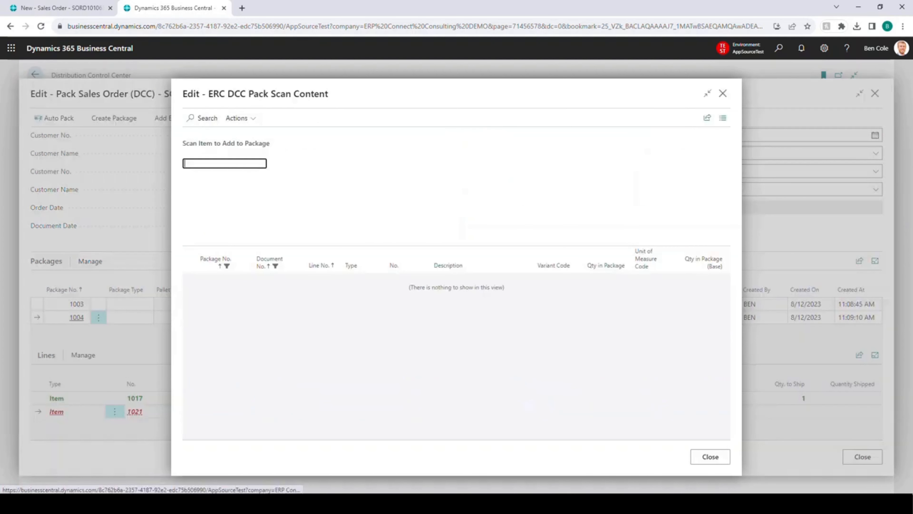
{"action": "type", "text": "1021"}
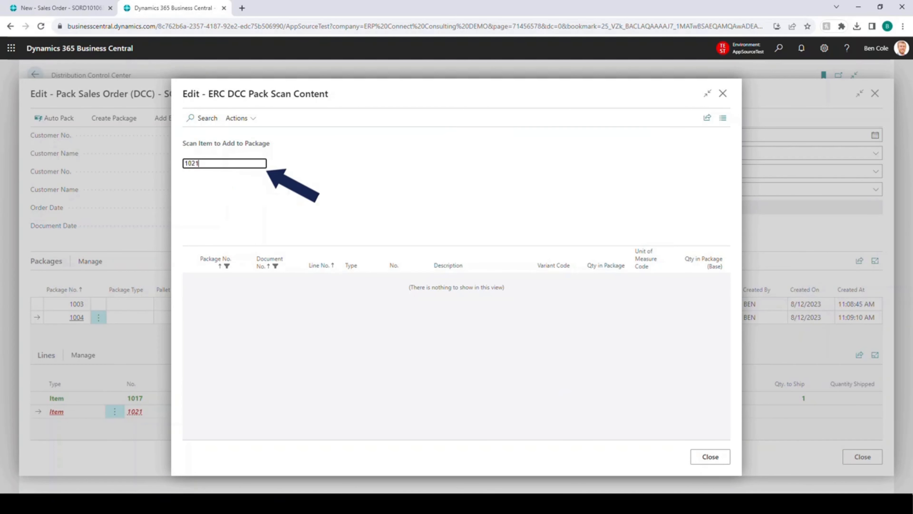
{"action": "key", "text": "Return"}
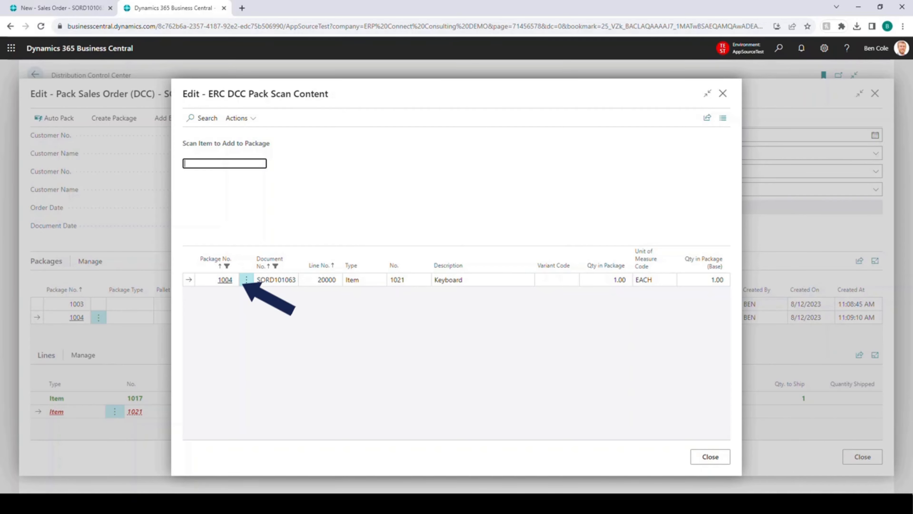
{"action": "left_click", "coordinate": [710, 457]}
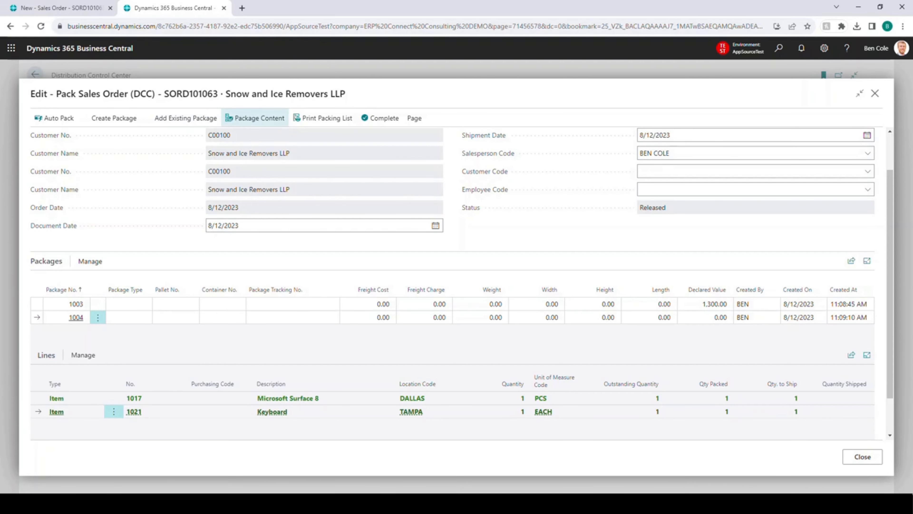
{"action": "left_click", "coordinate": [255, 118]}
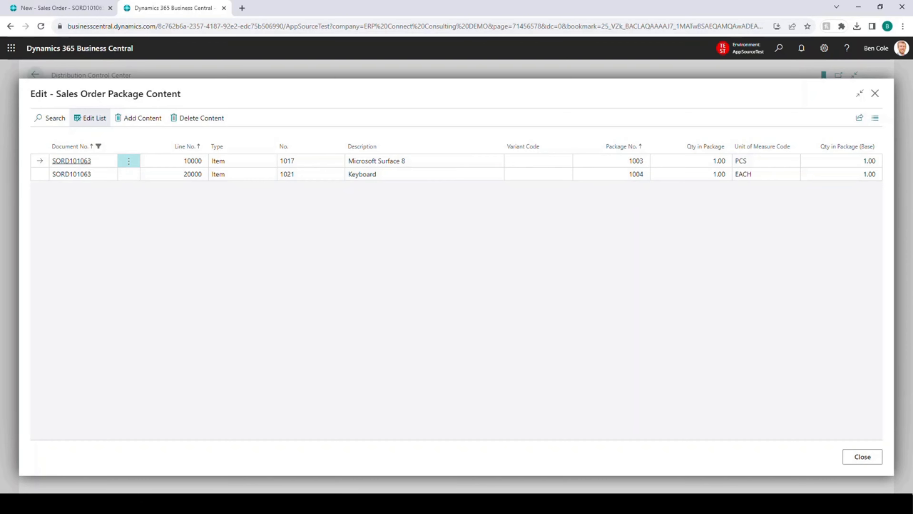
{"action": "left_click", "coordinate": [863, 457]}
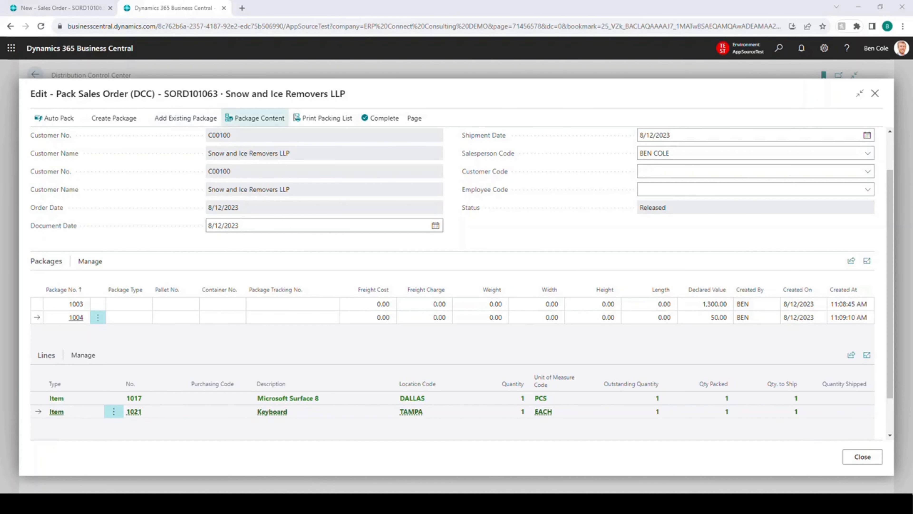
Print the packing list, review the downloaded Sales Order Packing Slip (2).pdf, and close it.
{"action": "scroll", "coordinate": [457, 288], "scroll_direction": "up", "scroll_amount": 2}
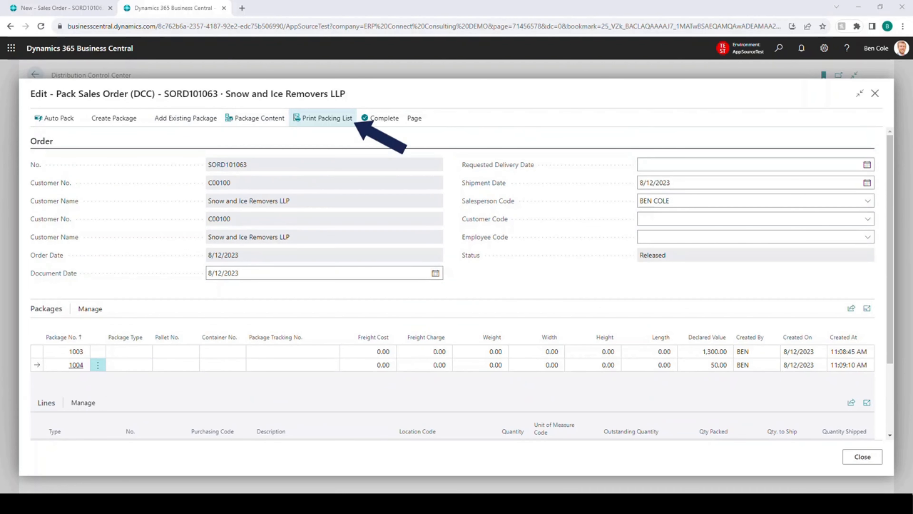
{"action": "left_click", "coordinate": [323, 117]}
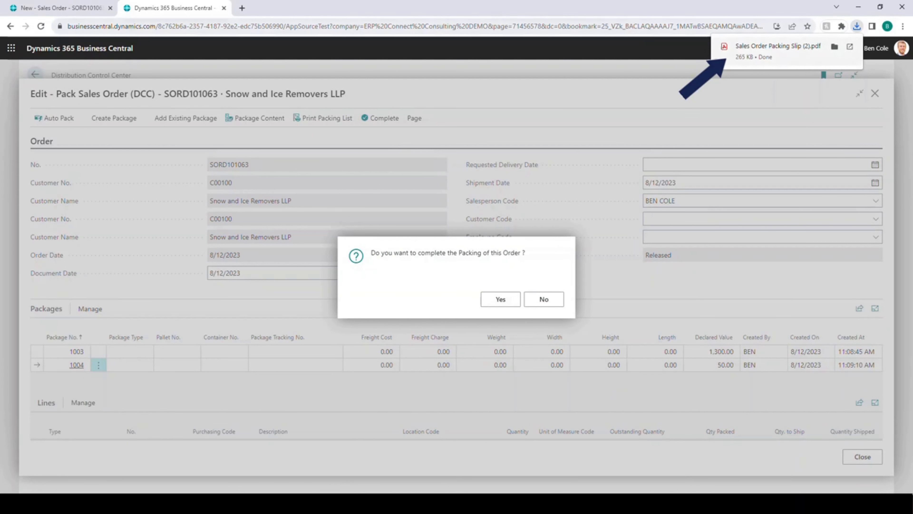
{"action": "left_click", "coordinate": [778, 47]}
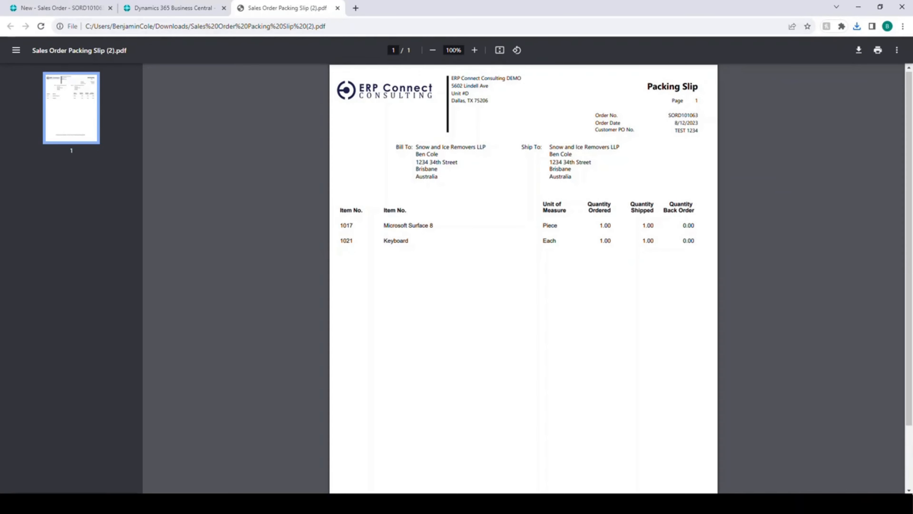
{"action": "scroll", "coordinate": [524, 277], "scroll_direction": "down", "scroll_amount": 2}
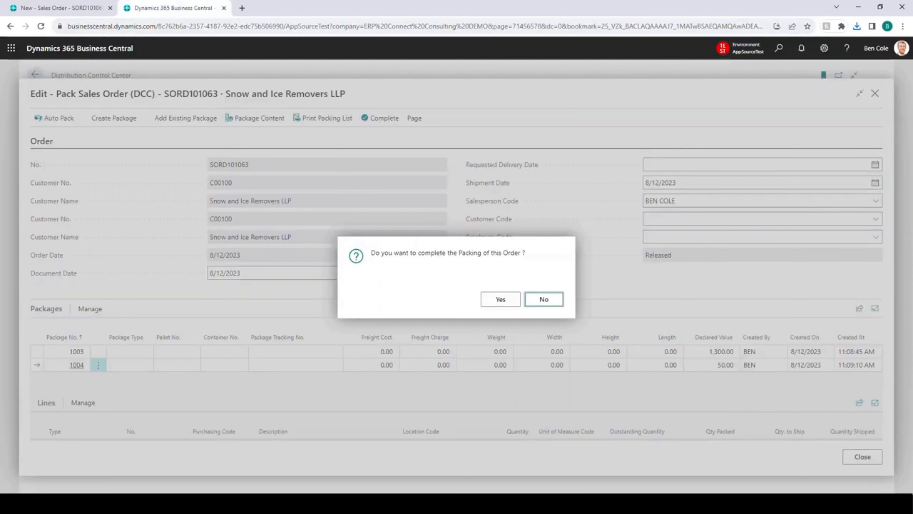
Complete the packing of the order and check its Process Status on the sales order.
{"action": "left_click", "coordinate": [501, 299]}
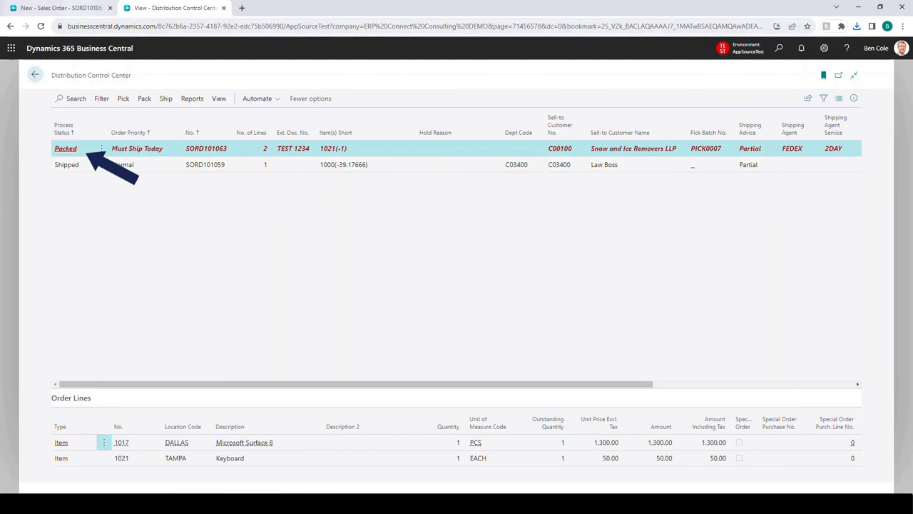
{"action": "left_click", "coordinate": [61, 8]}
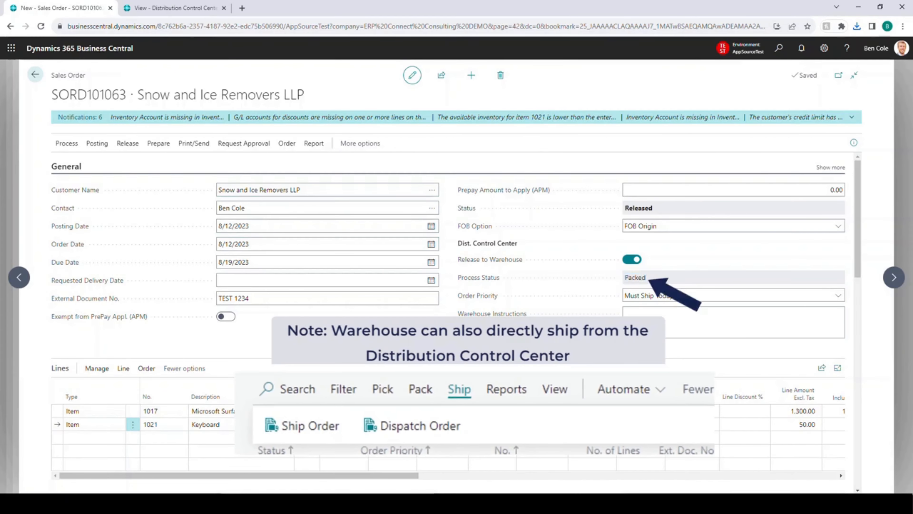
Post the sales order with the Ship and Invoice option, open the posted invoice and review its lines.
{"action": "left_click", "coordinate": [97, 143]}
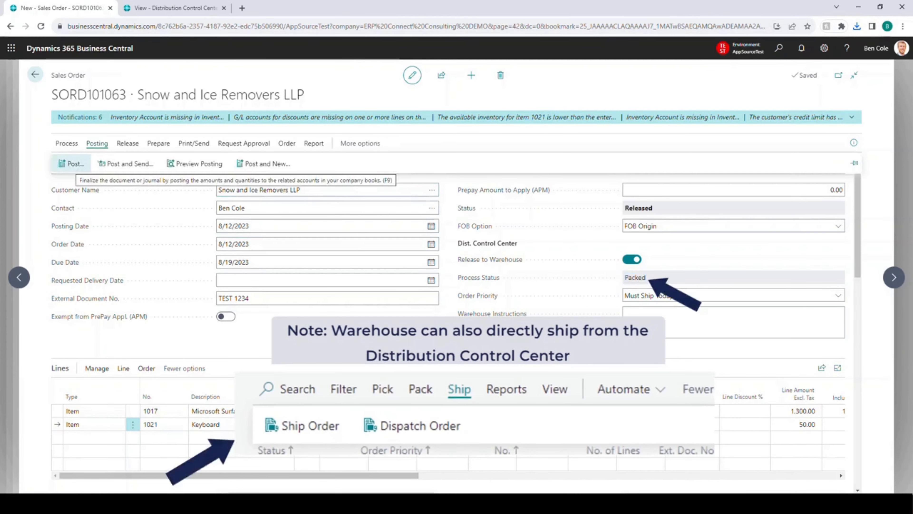
{"action": "left_click", "coordinate": [71, 163]}
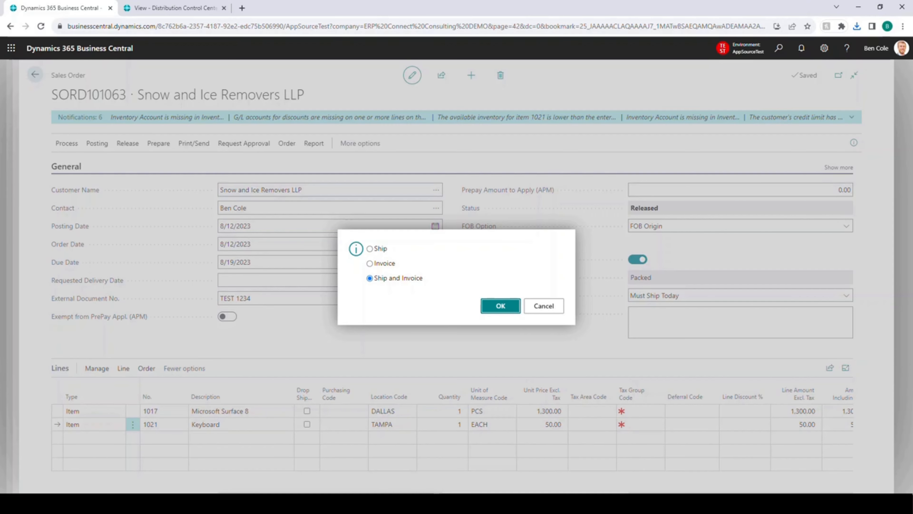
{"action": "key", "text": "Return"}
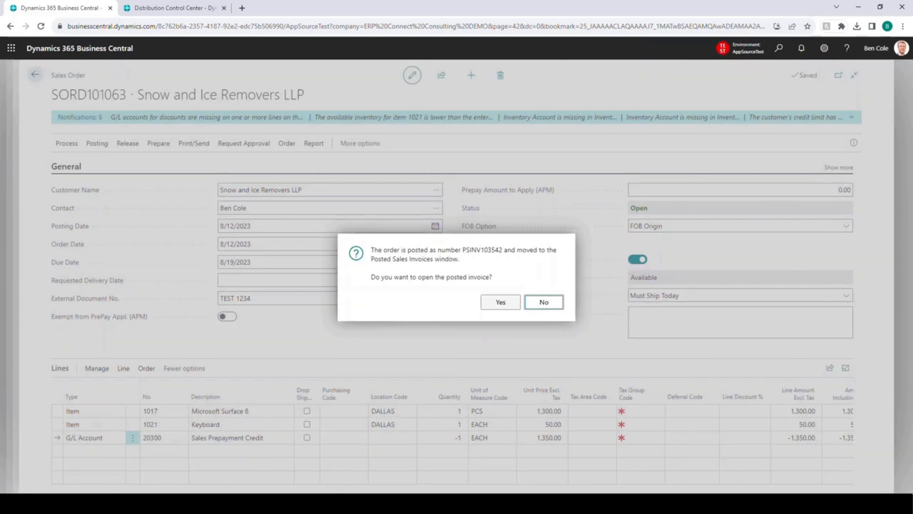
{"action": "left_click", "coordinate": [500, 302]}
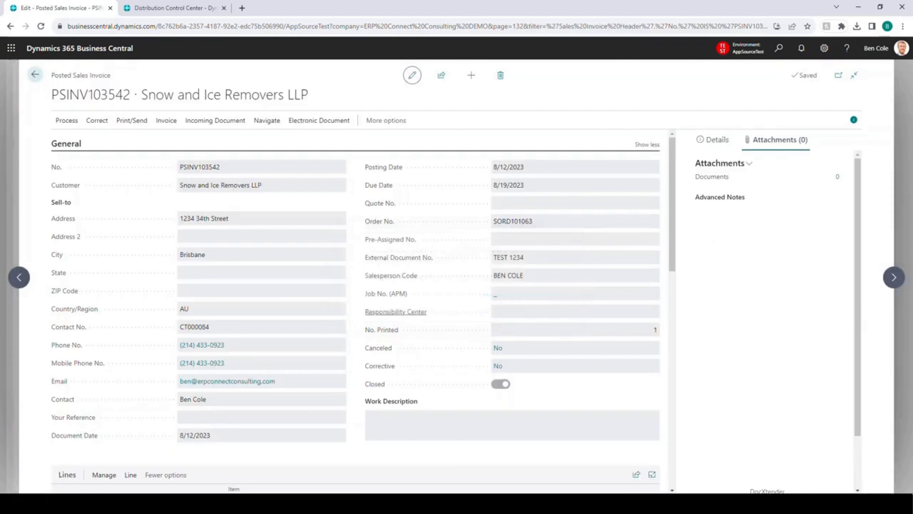
{"action": "scroll", "coordinate": [246, 306], "scroll_direction": "down", "scroll_amount": 5}
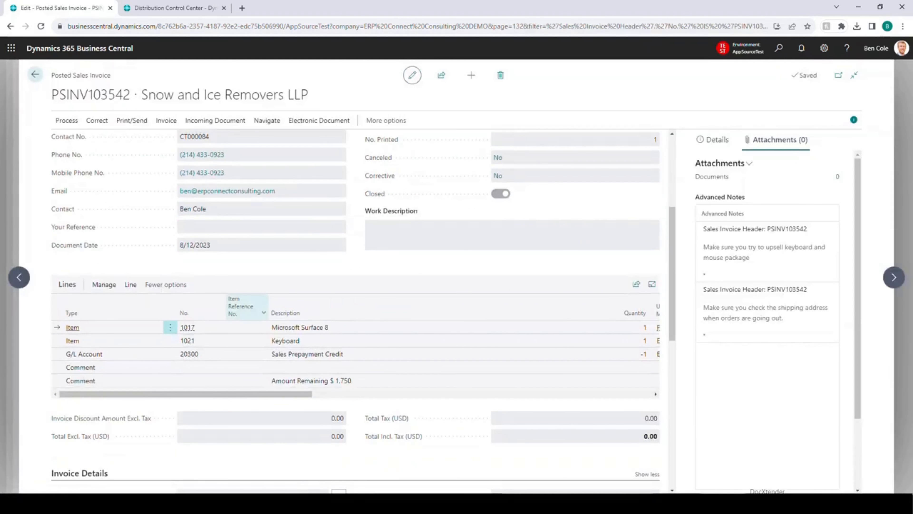
Return to the Distribution Control Center and filter its order list to check for the posted order.
{"action": "left_click", "coordinate": [187, 8]}
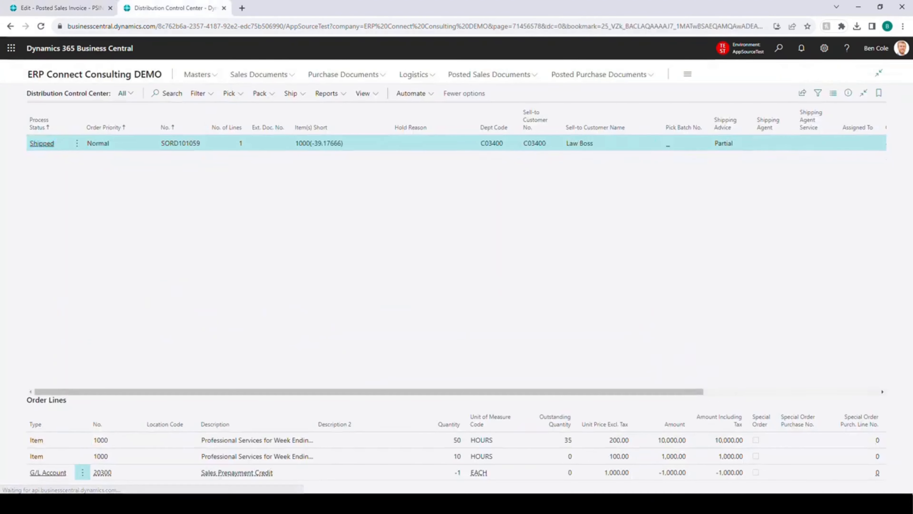
{"action": "left_click", "coordinate": [202, 94]}
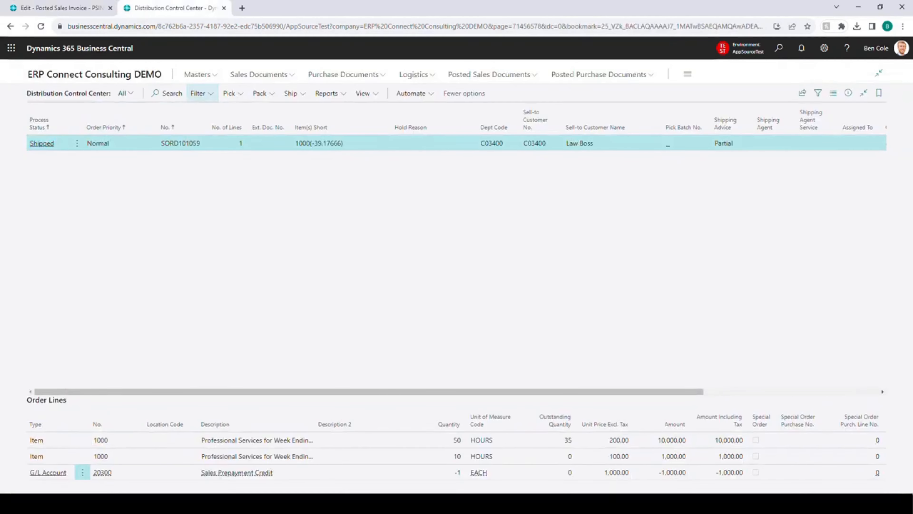
{"action": "left_click", "coordinate": [202, 93]}
{"action": "left_click", "coordinate": [204, 202]}
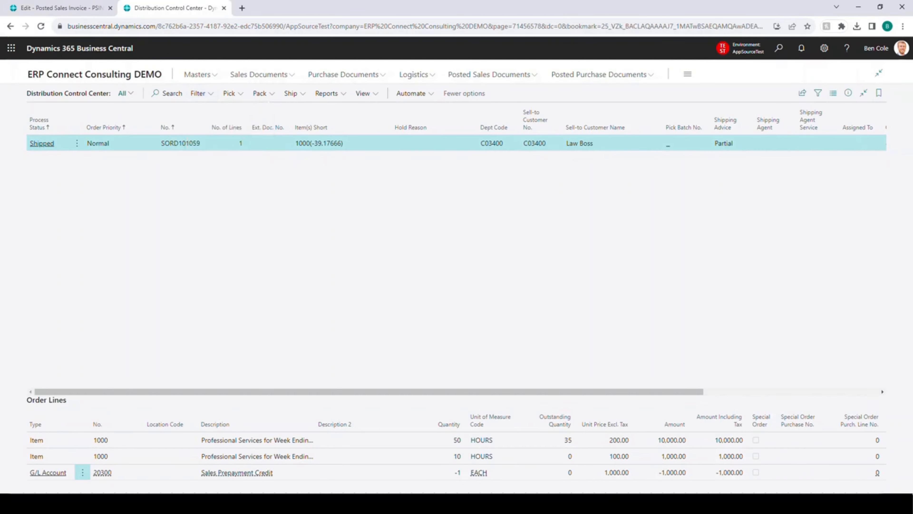